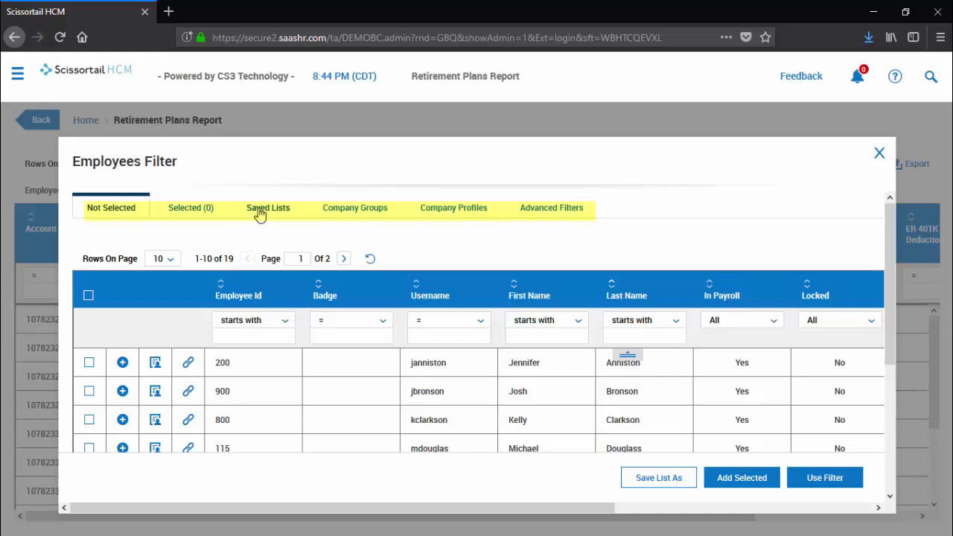
Review the Saved Lists, Company Groups, Company Profiles and Advanced Filters options of the employees filter, and close it.
click(259, 213)
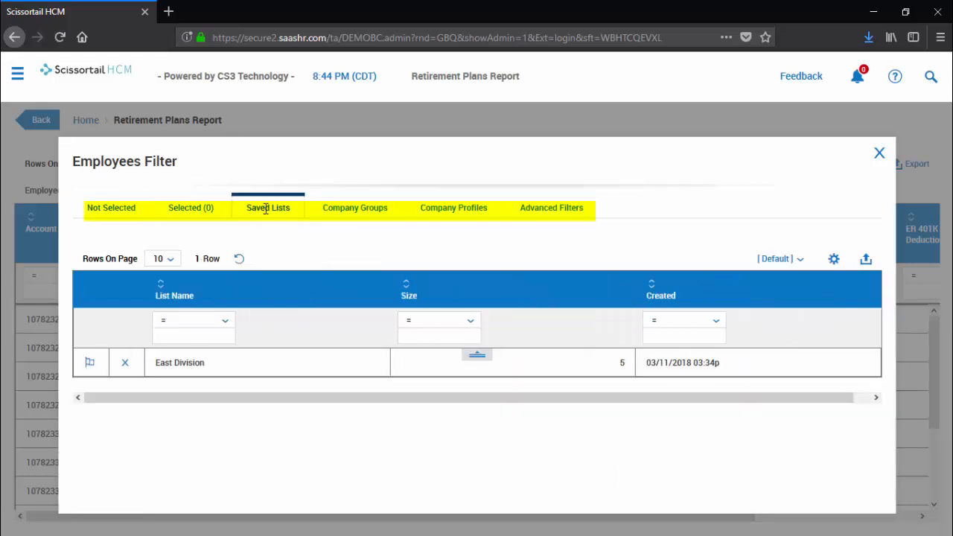
click(361, 212)
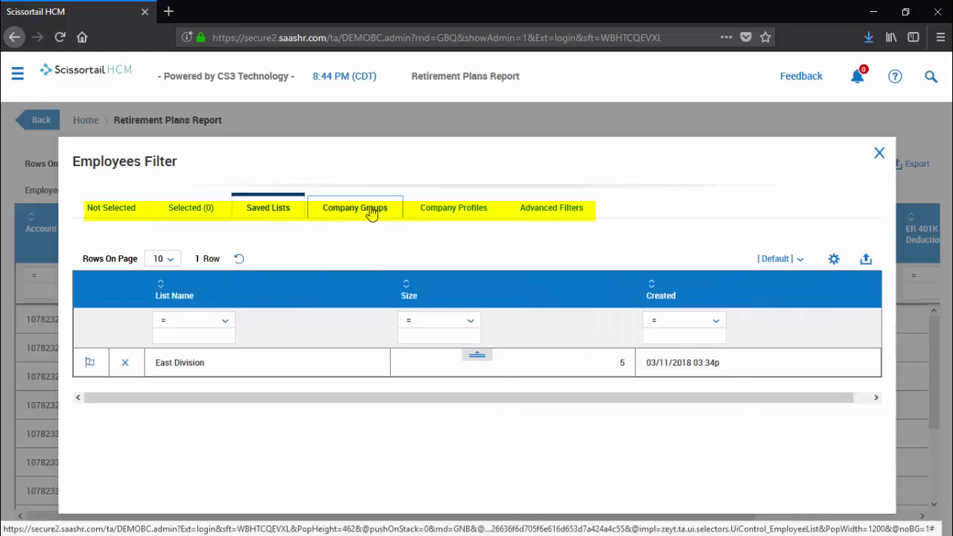
click(484, 215)
click(570, 212)
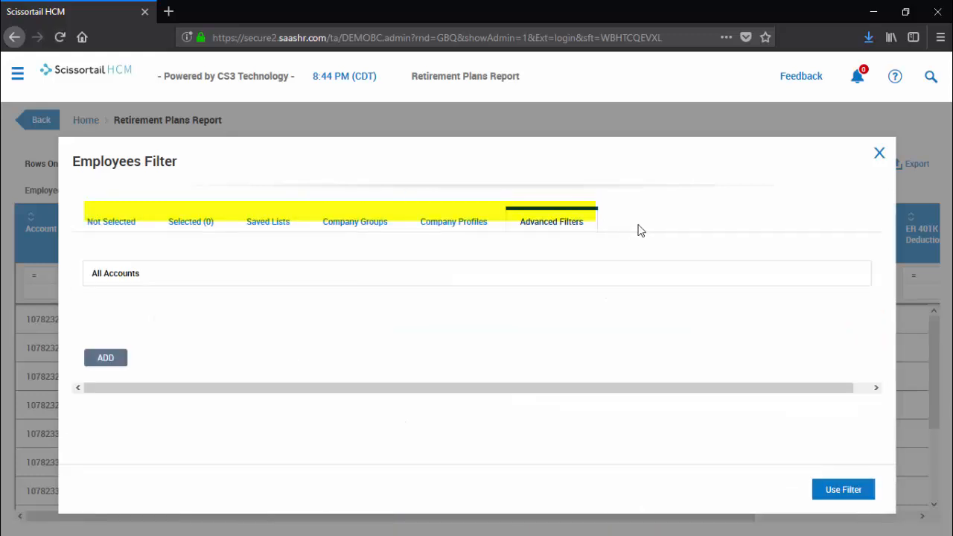
click(880, 154)
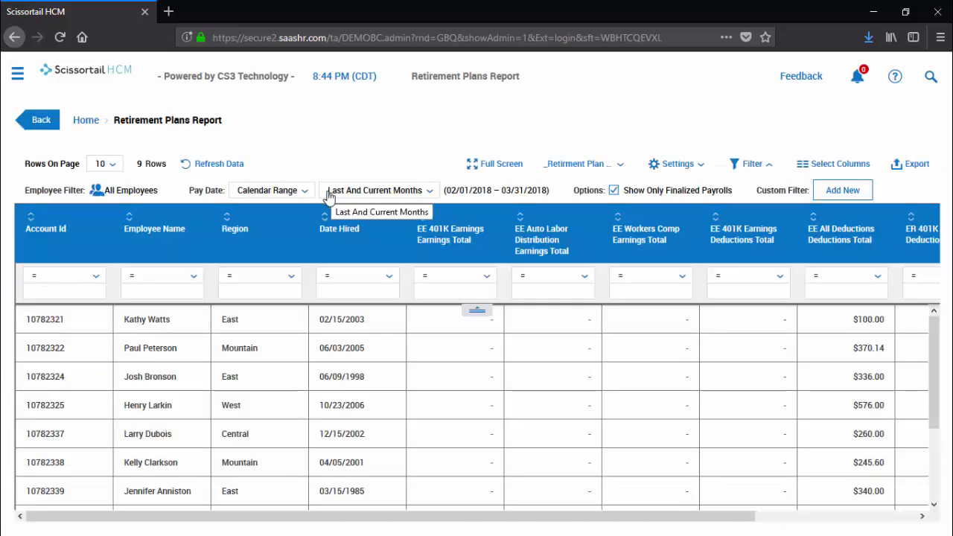
Set the report's Pay Date filter to the calendar range Last And Current Months.
click(289, 192)
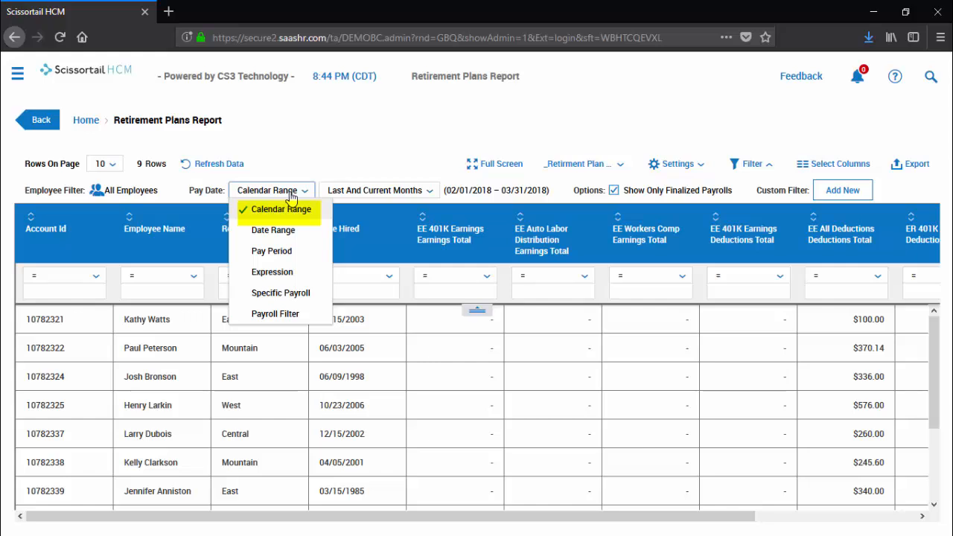
click(380, 191)
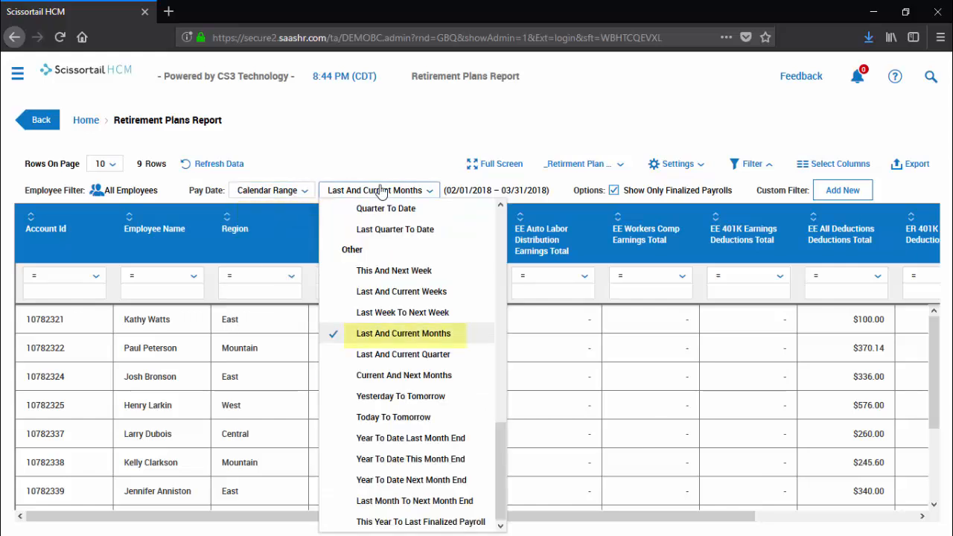
click(403, 334)
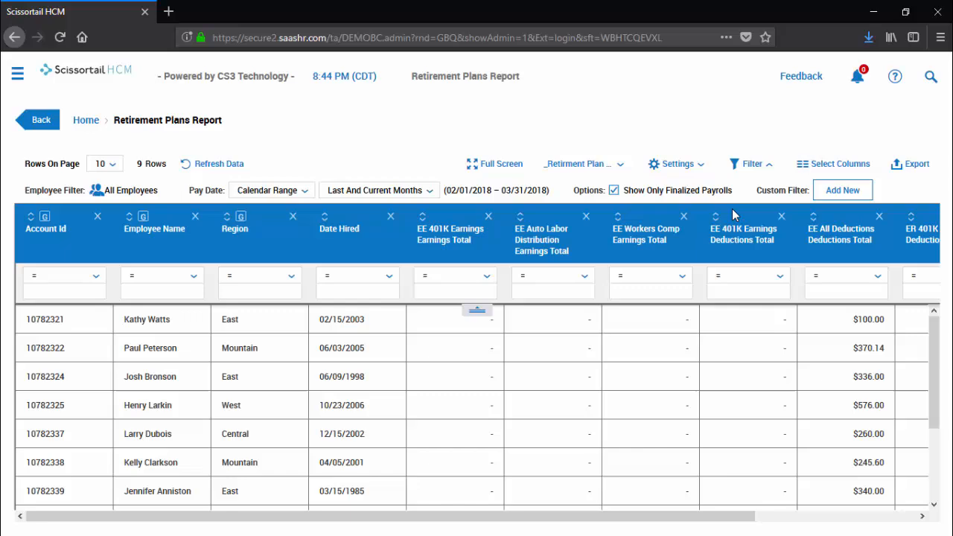
click(850, 196)
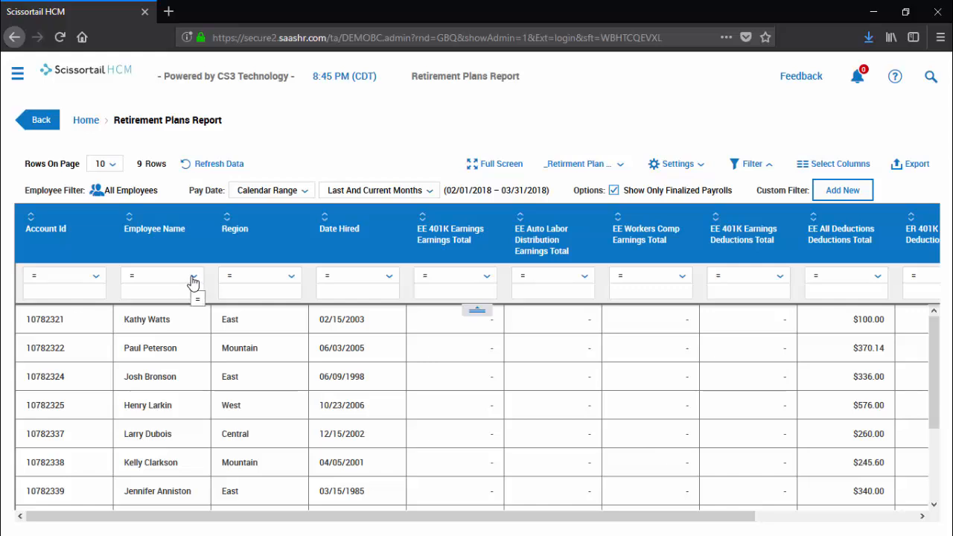
Filter the report's Region column to values that start with East.
click(241, 283)
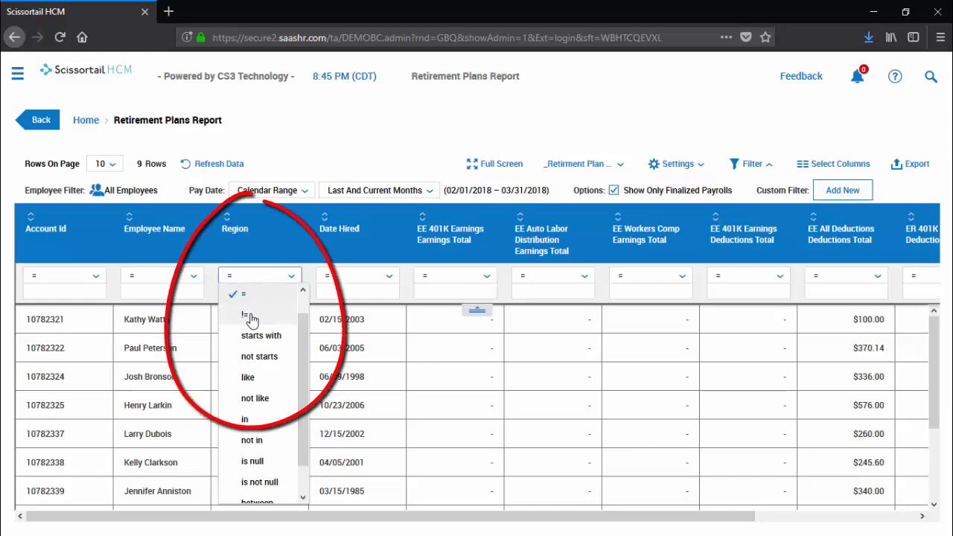
click(257, 335)
click(254, 296)
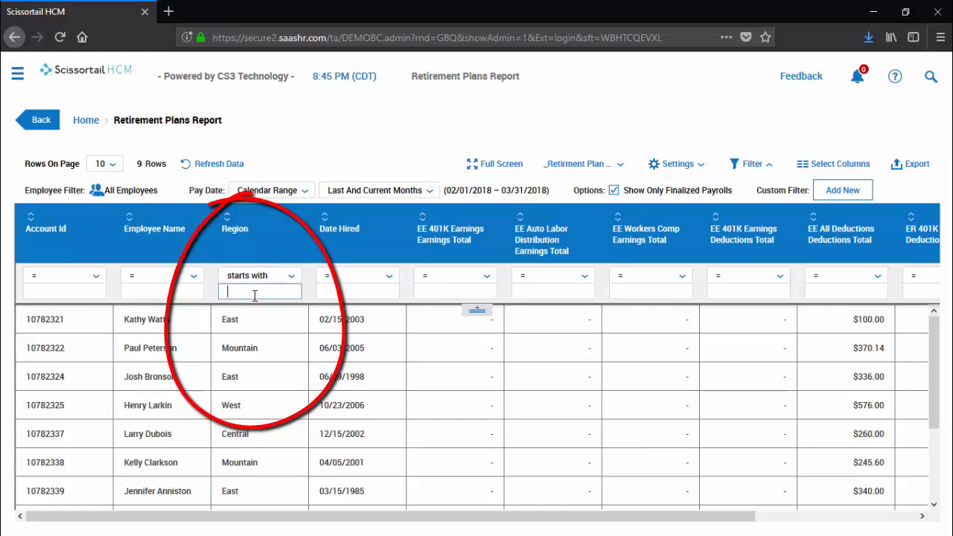
key(Return)
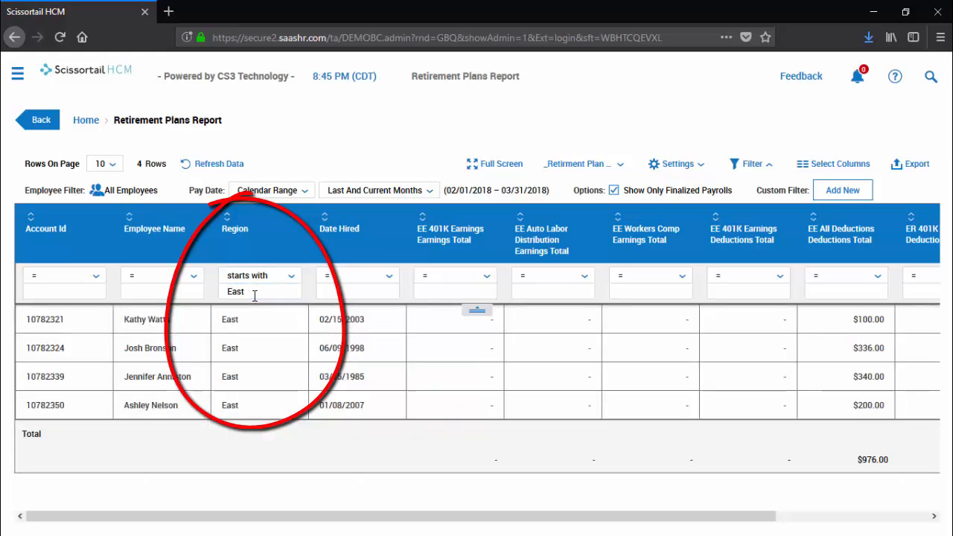
Clear the Region column's filter text and reapply the filter so all regions are included.
drag(254, 296, 159, 291)
key(BackSpace)
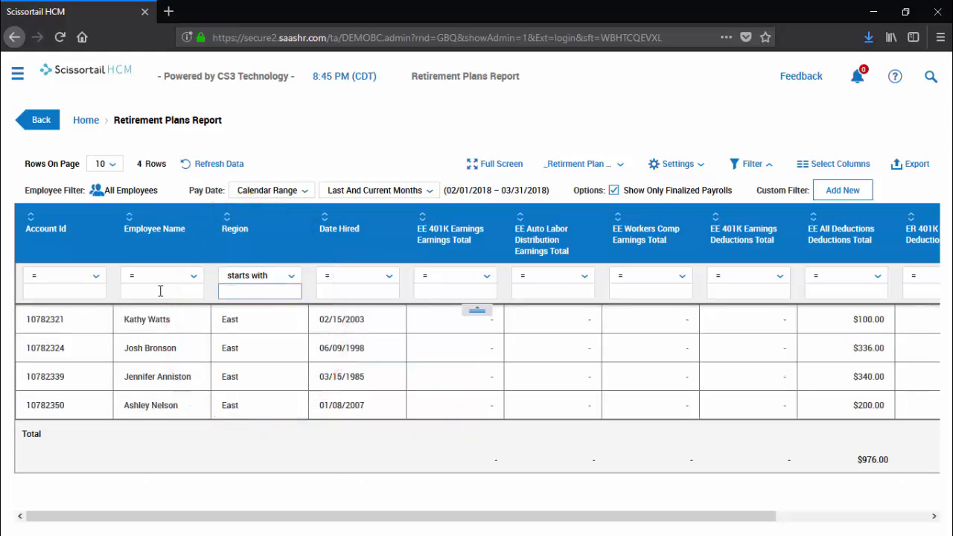
key(Return)
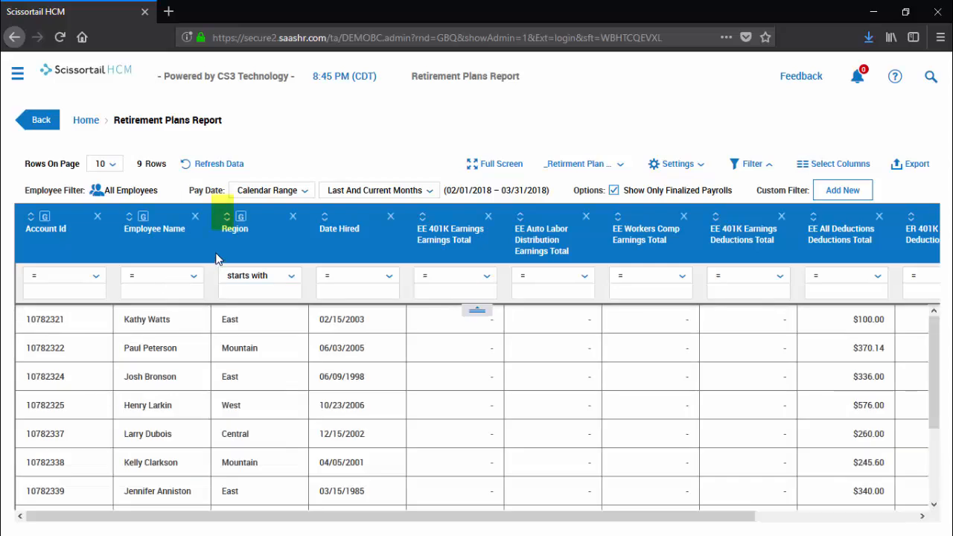
Sort the report by Region and group its rows by Region to review the subtotals.
click(225, 217)
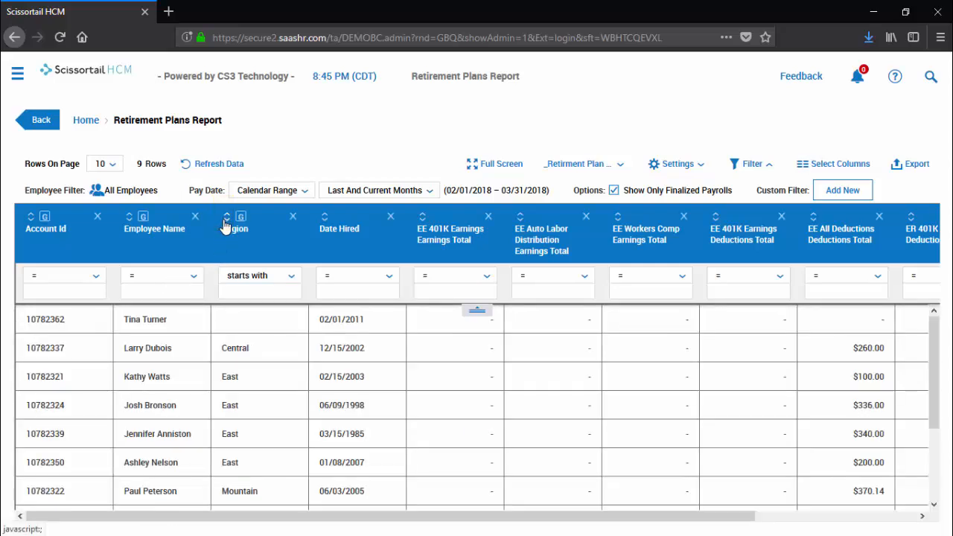
click(241, 218)
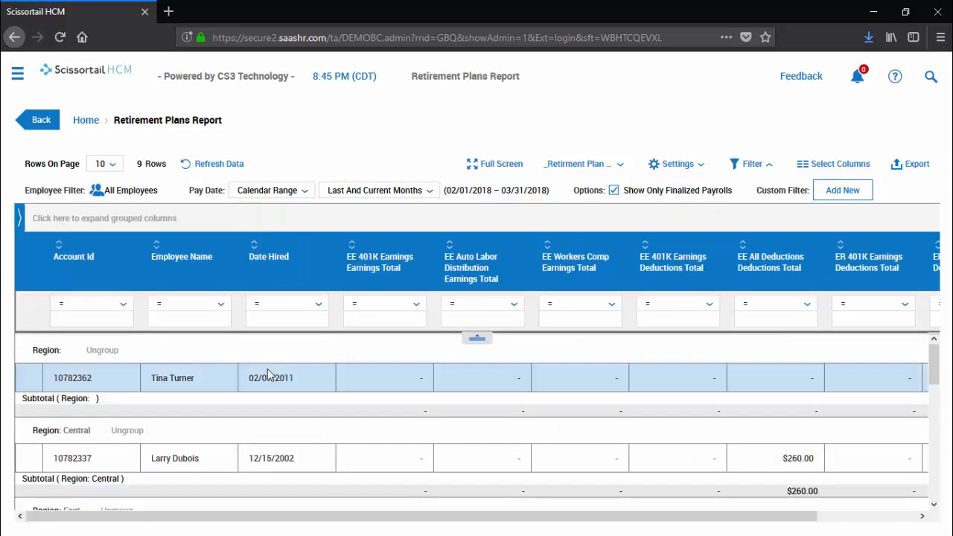
scroll(268, 369, down, 1)
scroll(265, 376, down, 5)
scroll(265, 379, up, 2)
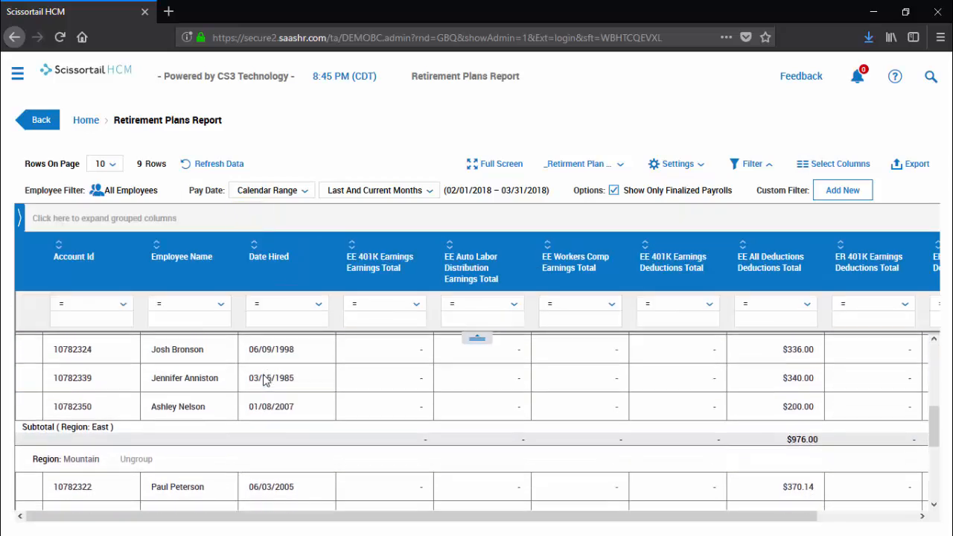
scroll(263, 380, up, 2)
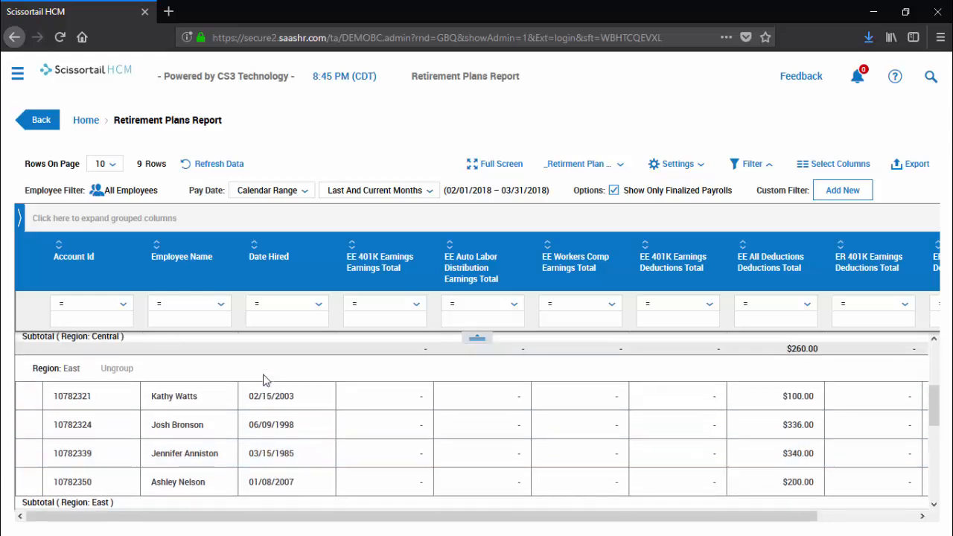
Ungroup the report rows that are grouped by Region.
click(117, 368)
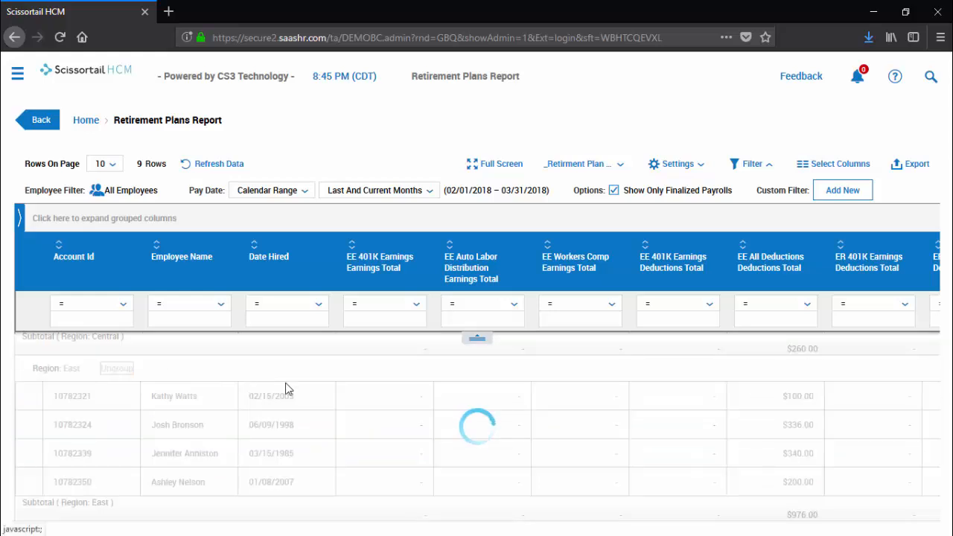
Search the available report columns for "emai" and add Employee: Email to the selected columns.
click(820, 164)
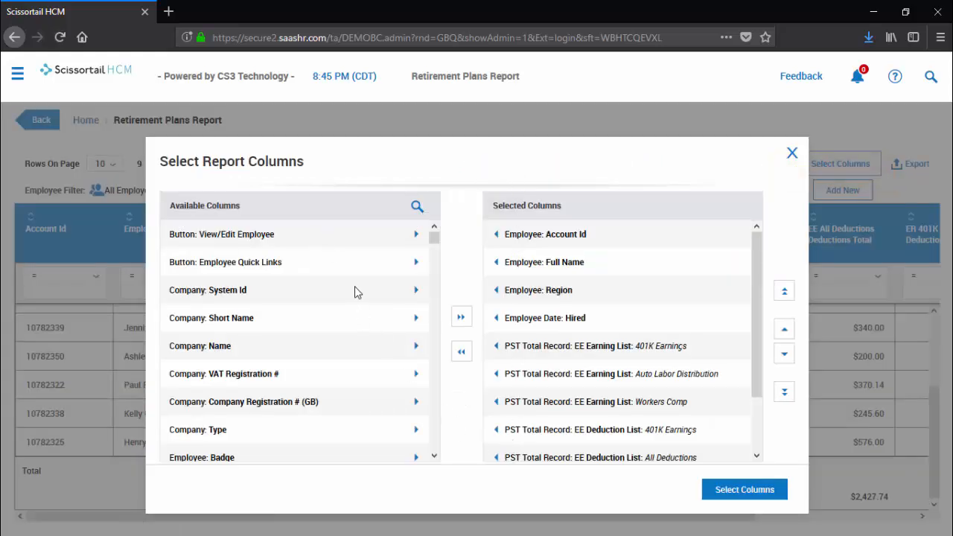
drag(434, 239, 434, 246)
click(423, 210)
text(emai)
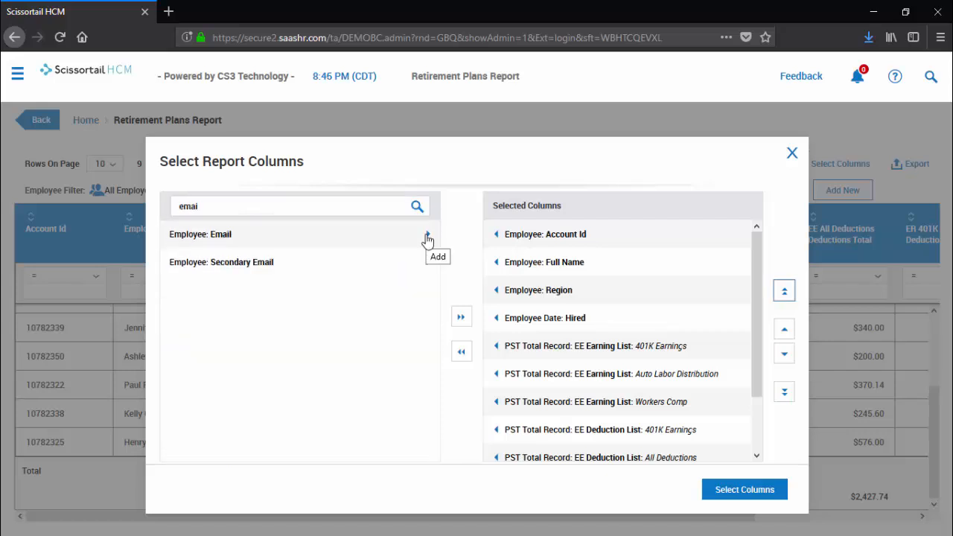
click(428, 237)
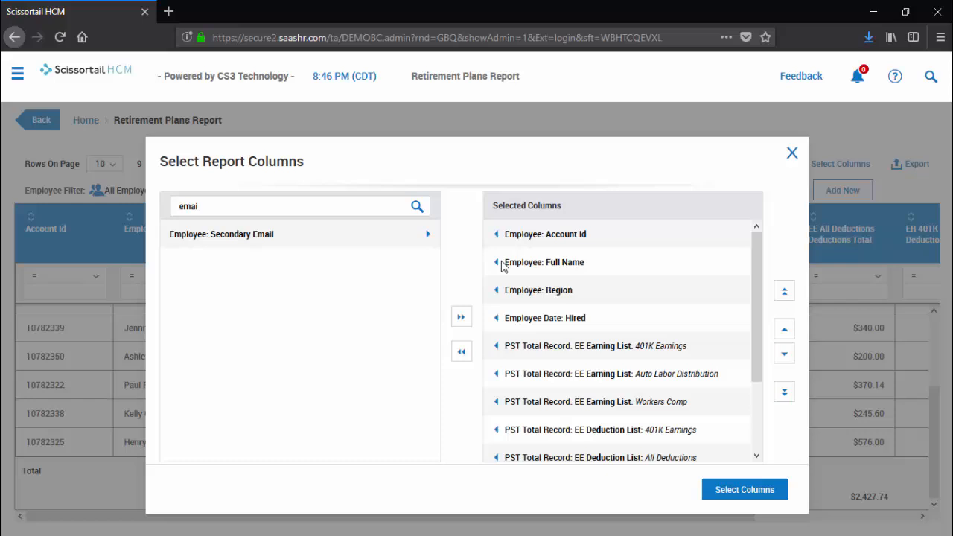
Move the Employee: Email column up to directly after Employee Date: Hired, and apply the column selection.
click(785, 296)
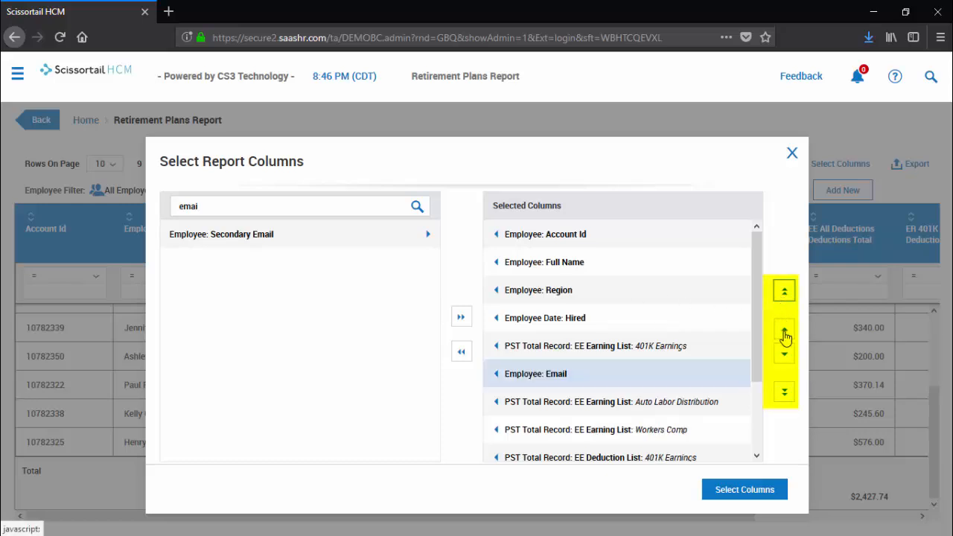
click(785, 332)
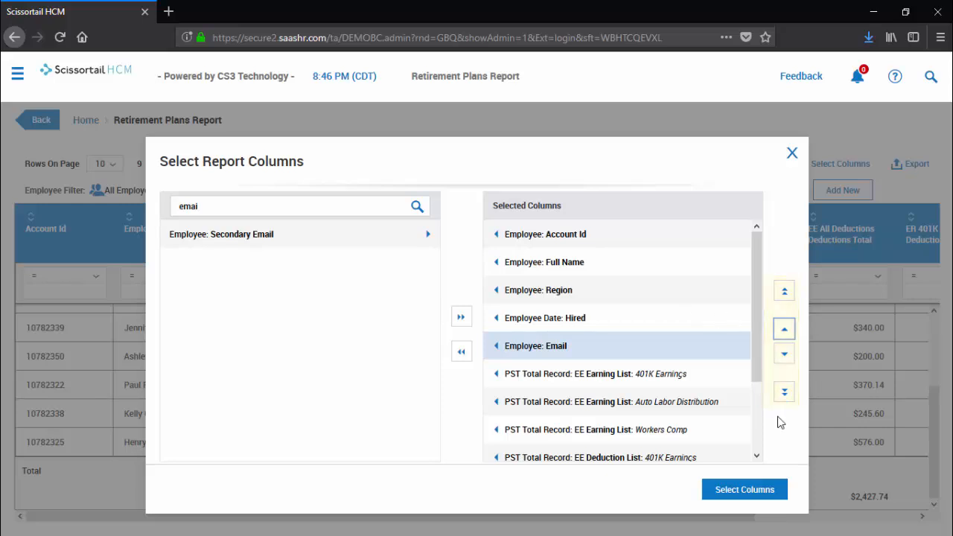
click(745, 489)
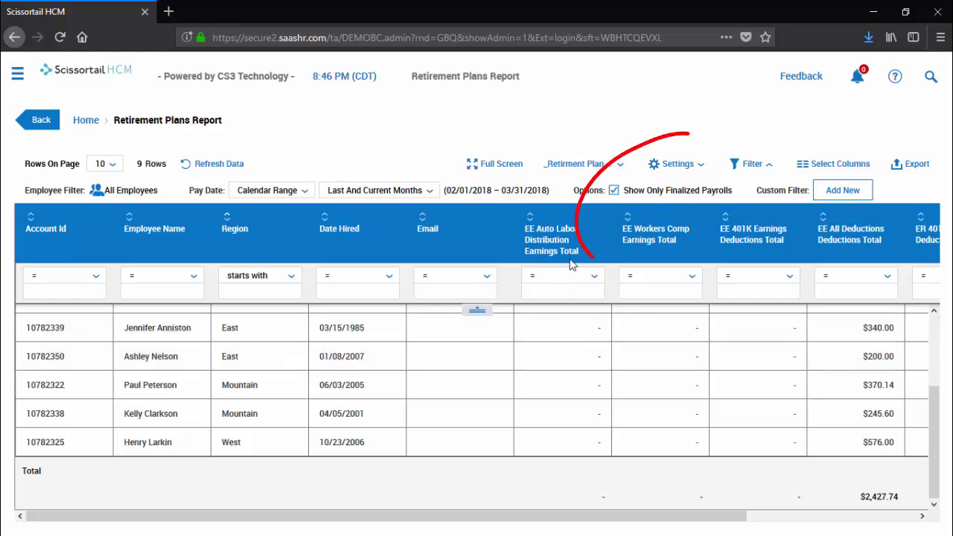
In the report's column settings, set the custom label of Account Id to "Emp No" and of Employee Name to "Name".
click(677, 165)
click(672, 249)
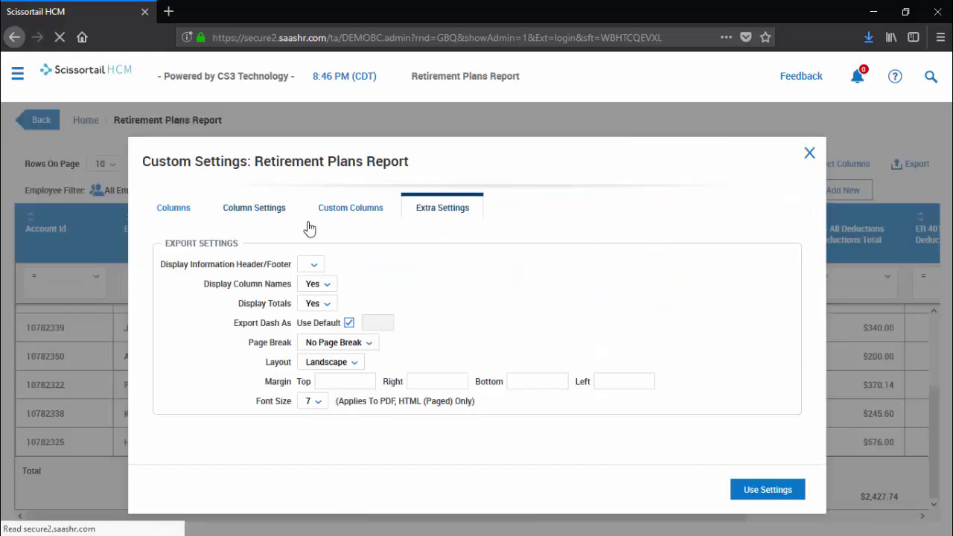
click(706, 281)
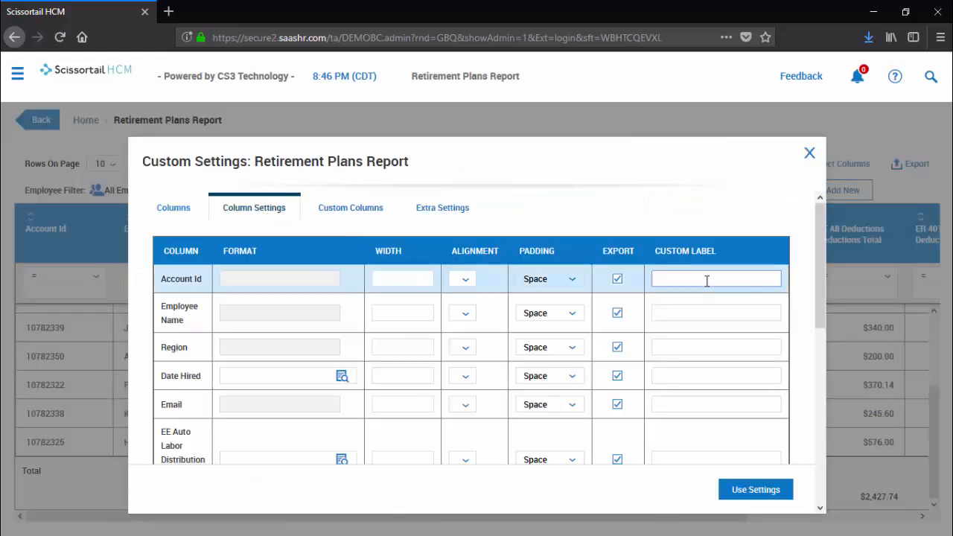
text(Emp NO)
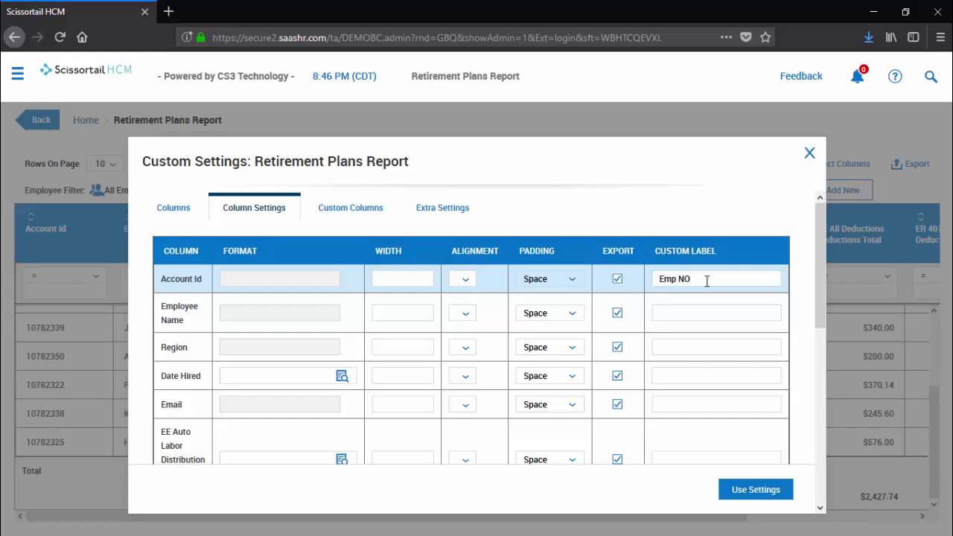
click(707, 280)
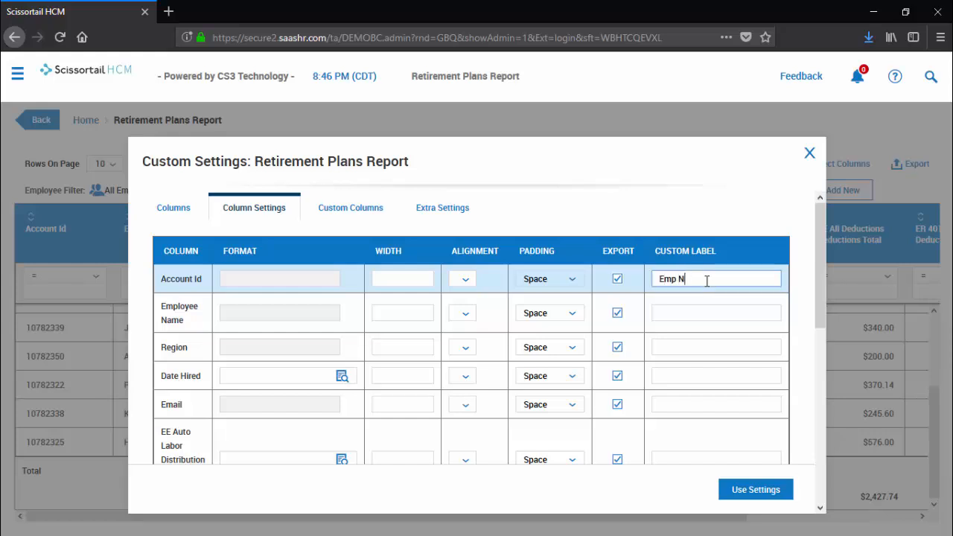
click(691, 311)
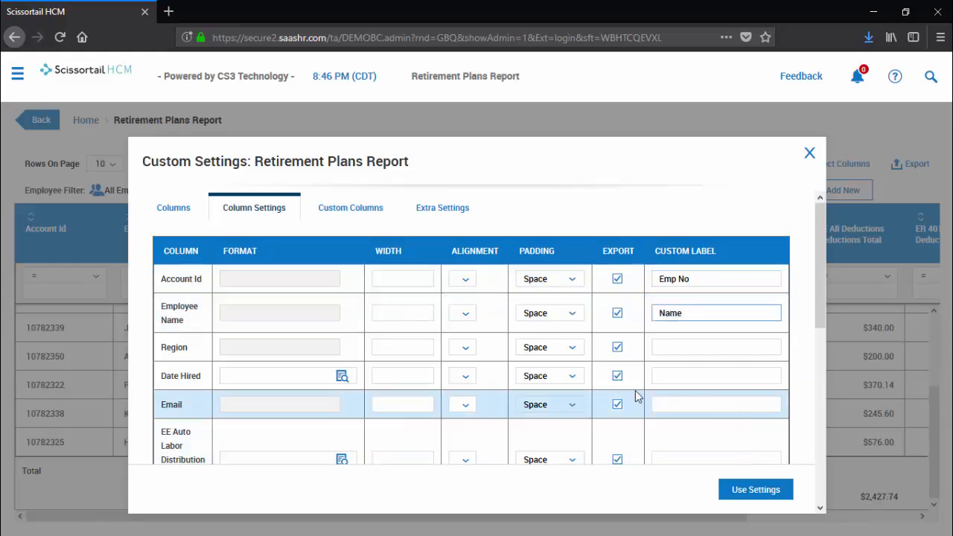
Check the date formats offered for the Date Hired column without choosing one, and apply the column settings.
click(341, 378)
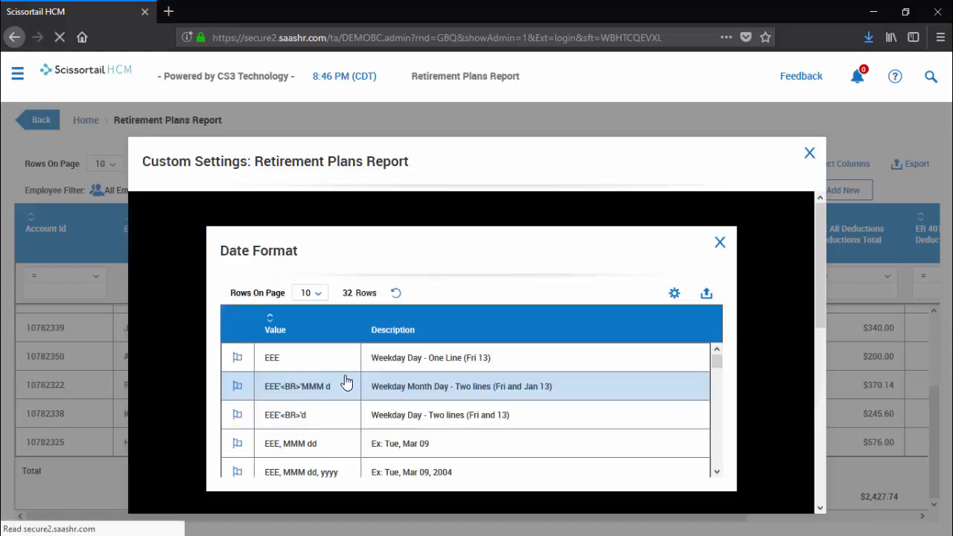
click(719, 244)
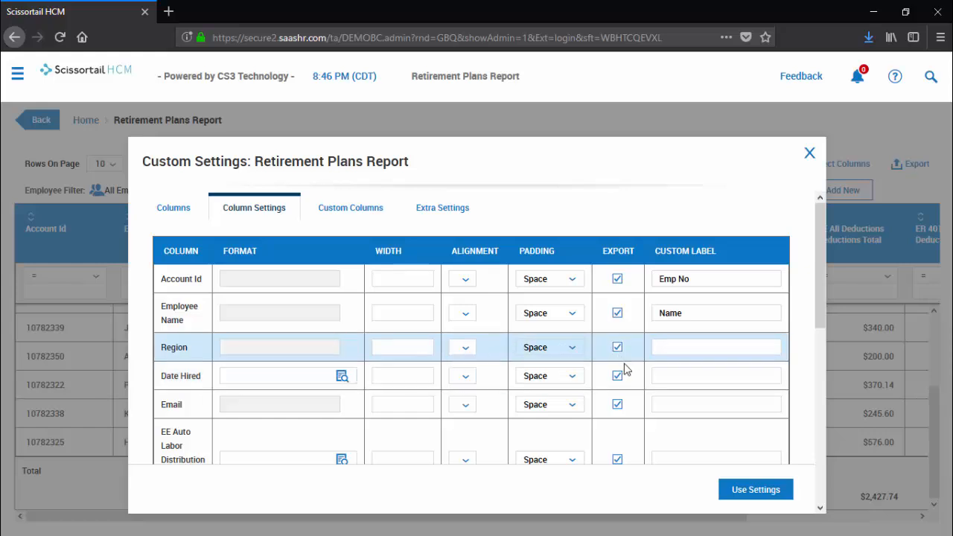
click(756, 490)
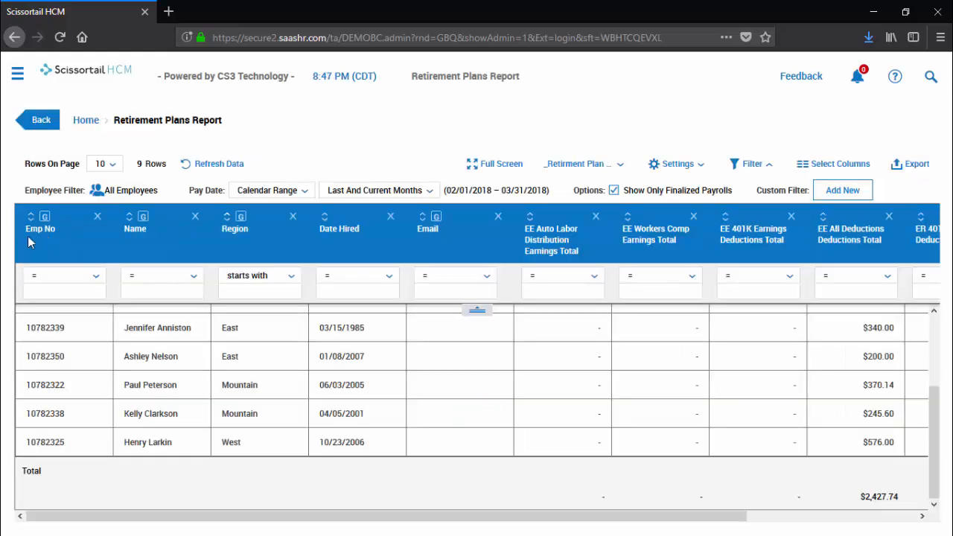
In the report's custom settings, examine the functions and columns available for custom column #1 and leave that custom column disabled.
click(698, 169)
click(676, 248)
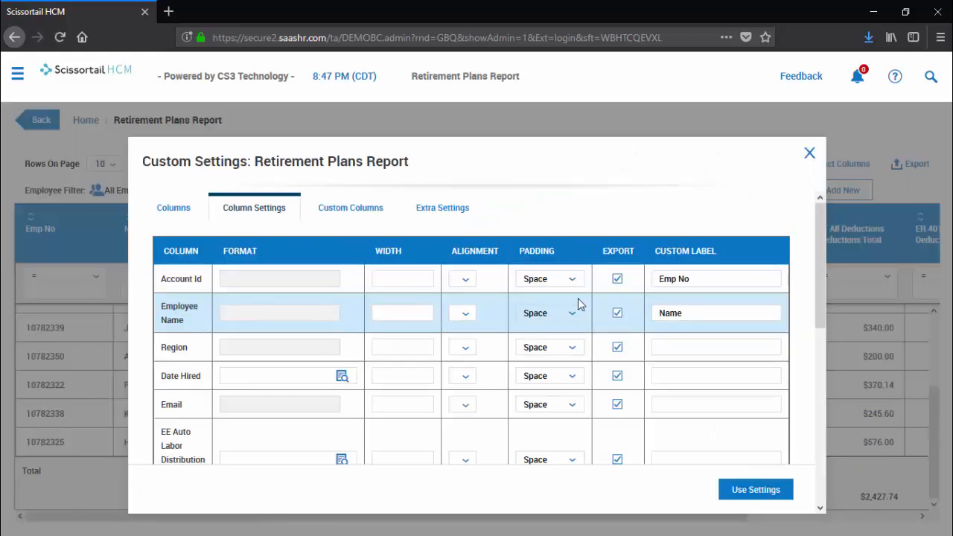
click(360, 215)
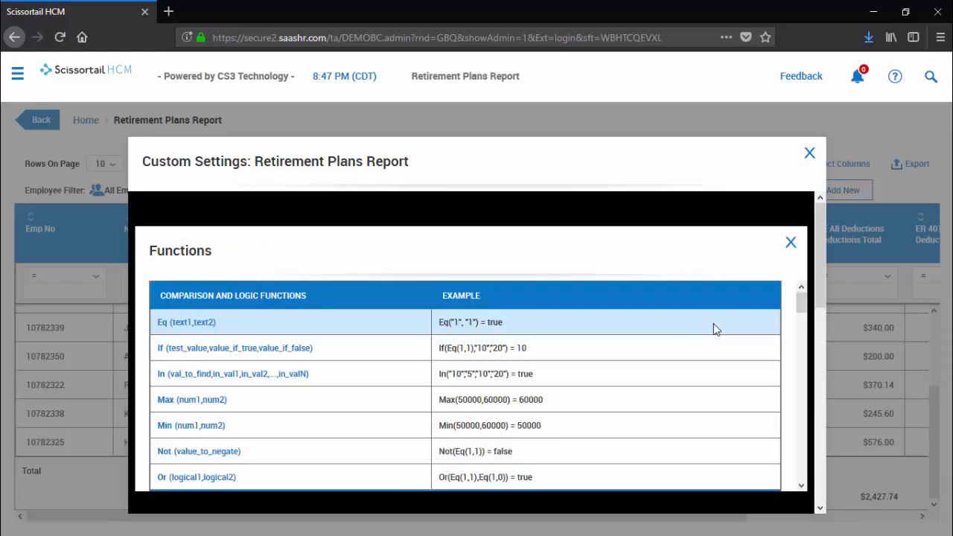
scroll(709, 323, down, 5)
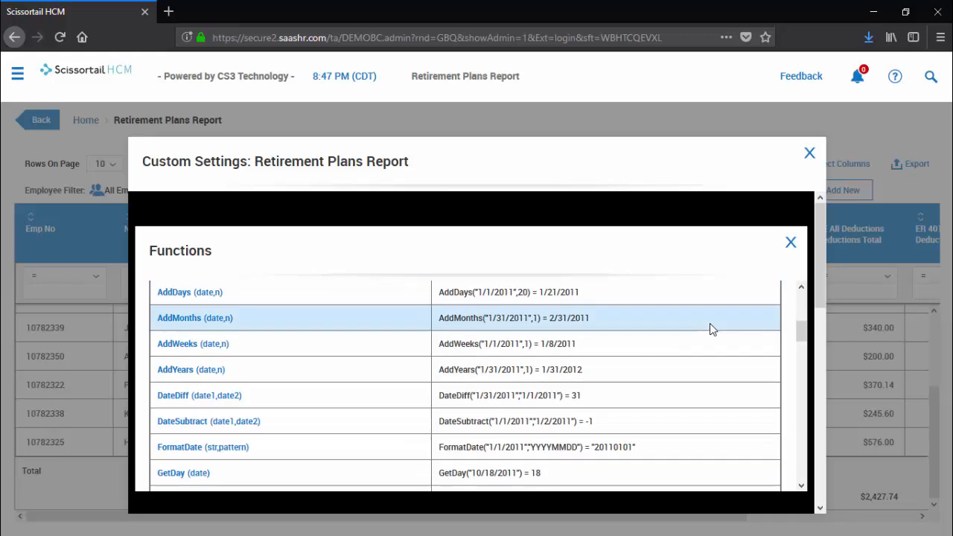
click(791, 243)
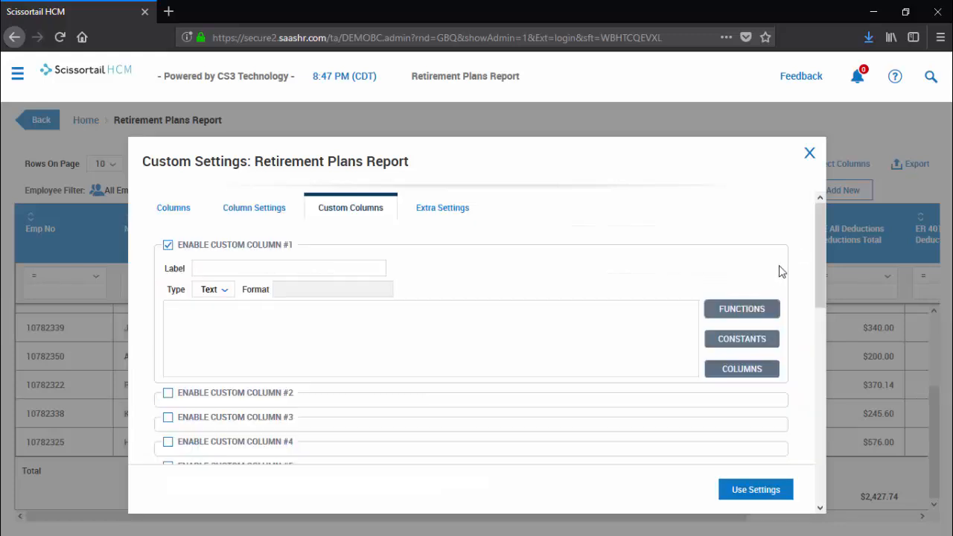
click(743, 369)
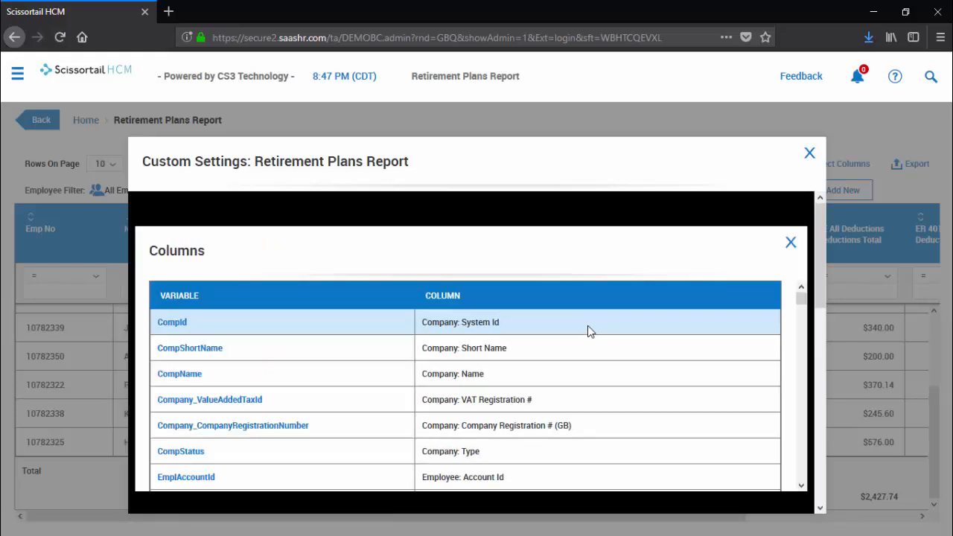
scroll(588, 331, down, 5)
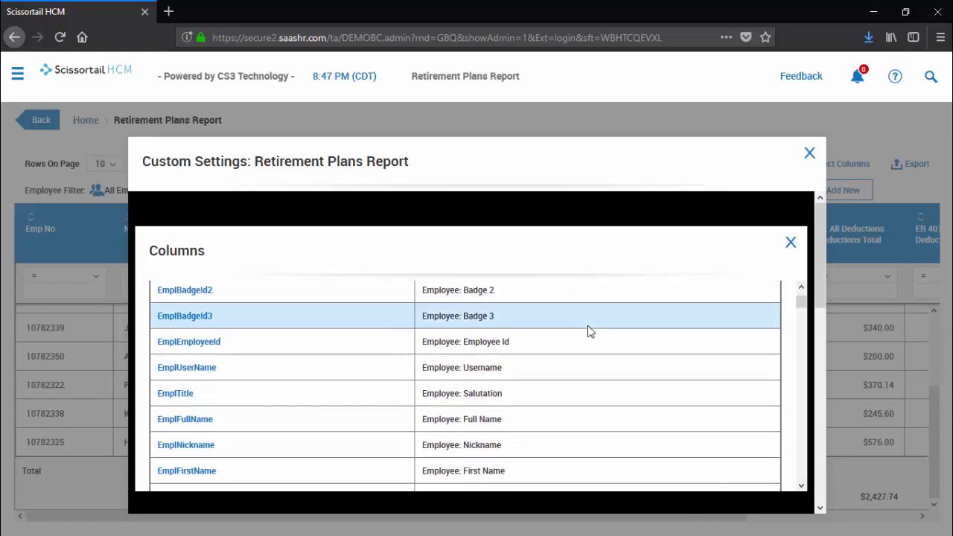
click(791, 242)
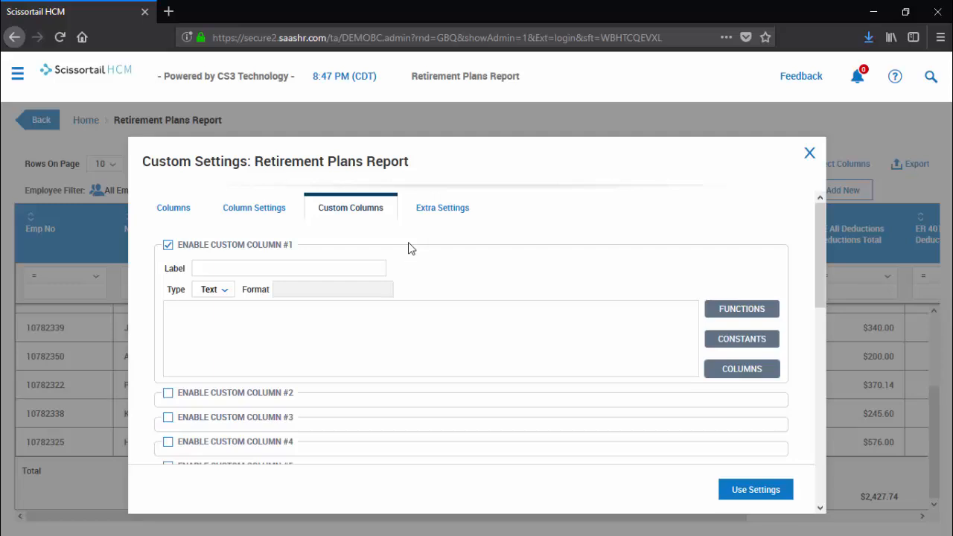
click(168, 245)
In the report's extra export settings, set Display Information Header/Footer to Yes and apply the settings.
click(452, 216)
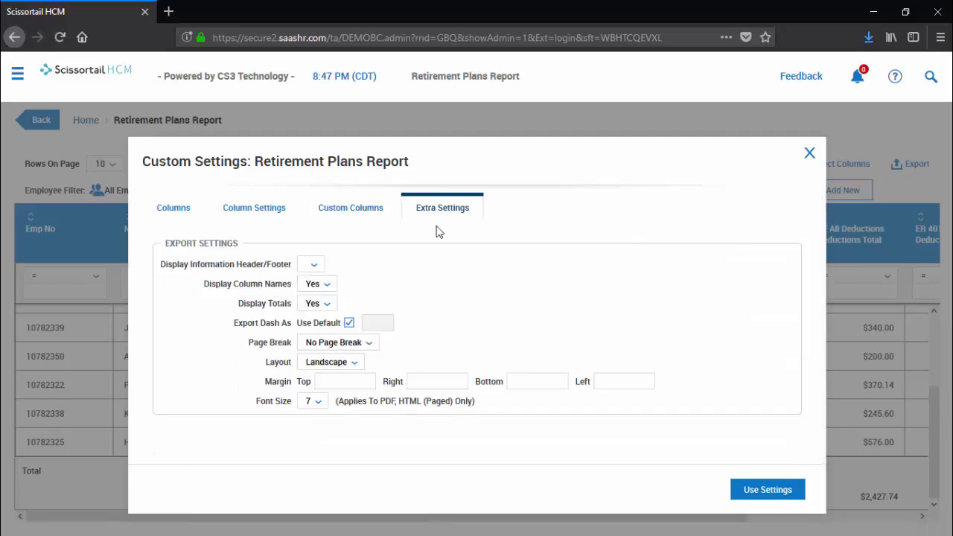
click(316, 267)
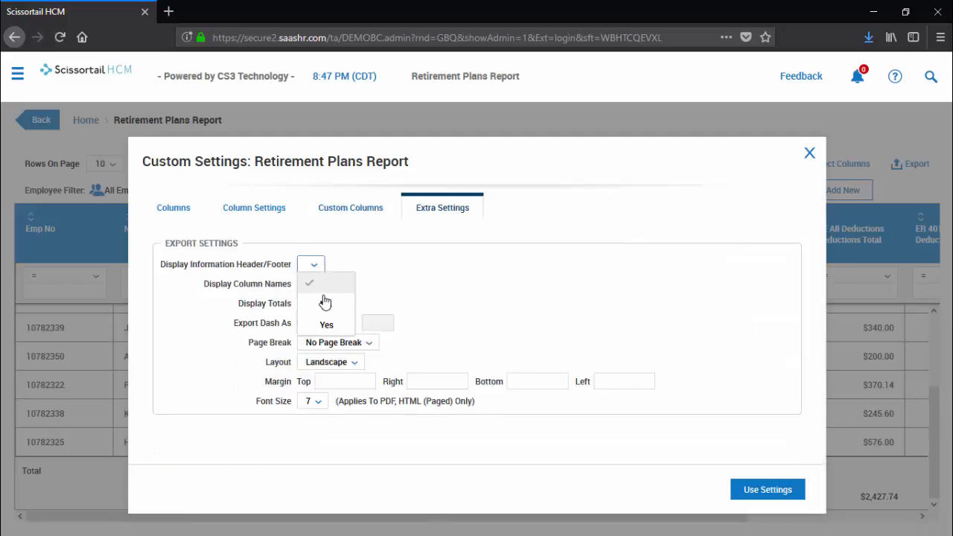
click(326, 325)
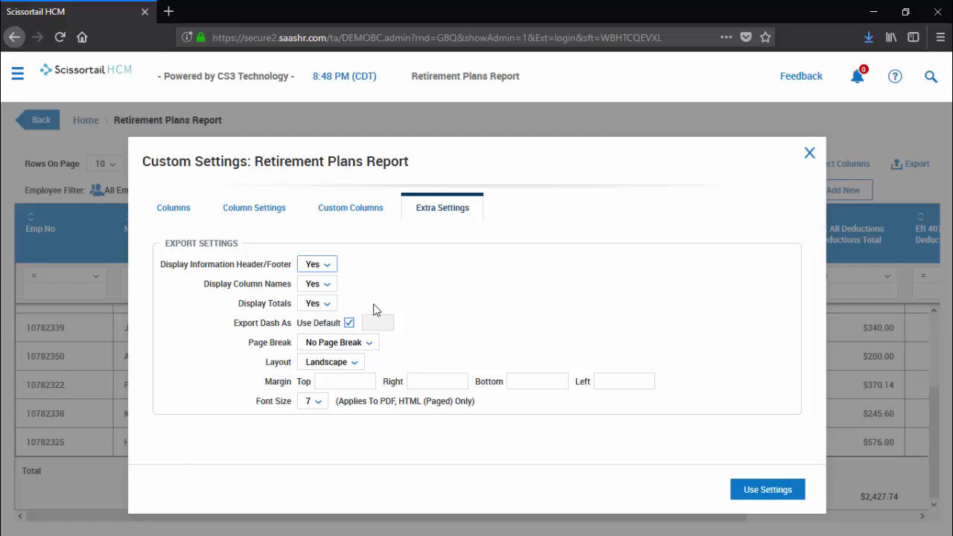
click(782, 488)
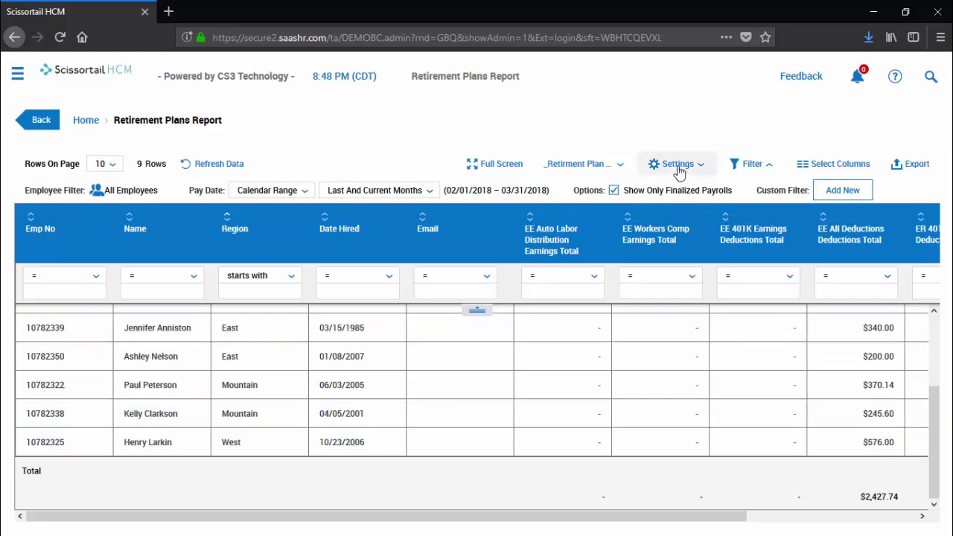
Save the report settings as a new default view, adding the owner's first name after the underscore in "_Retirment Plan Report".
click(678, 170)
click(677, 213)
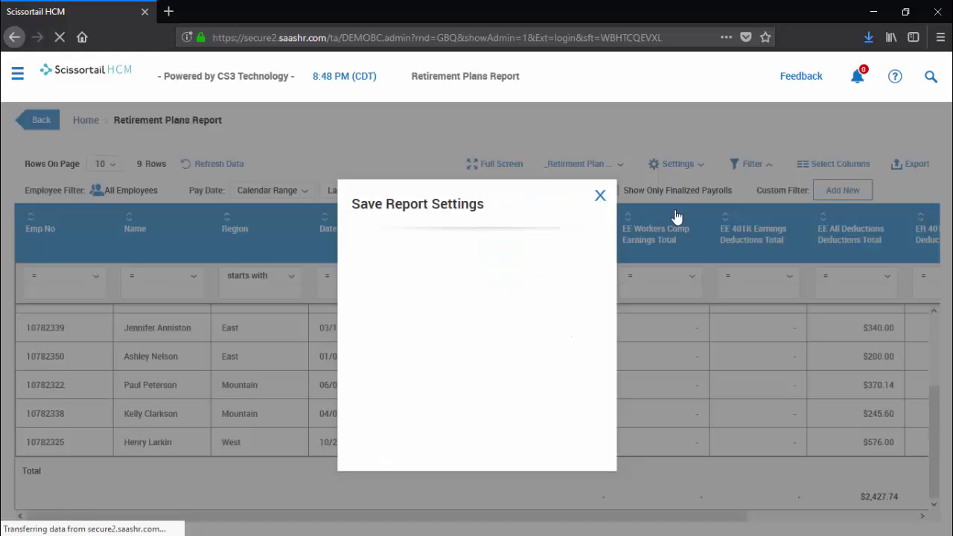
key(Left)
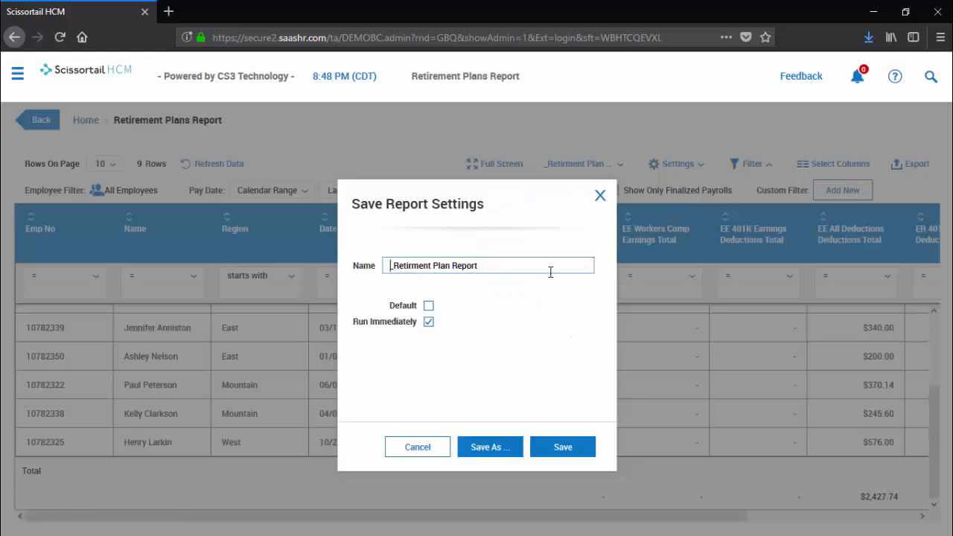
text(Brandi)
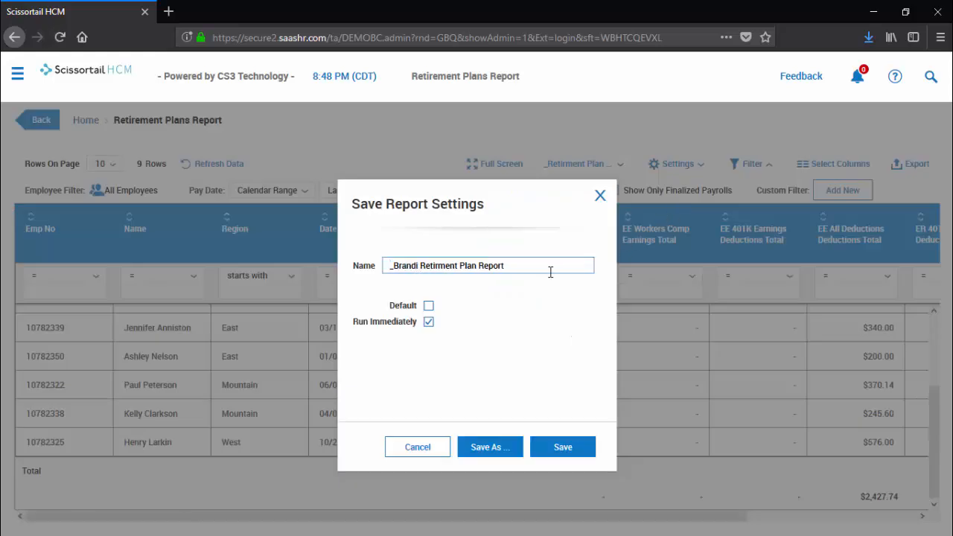
click(429, 307)
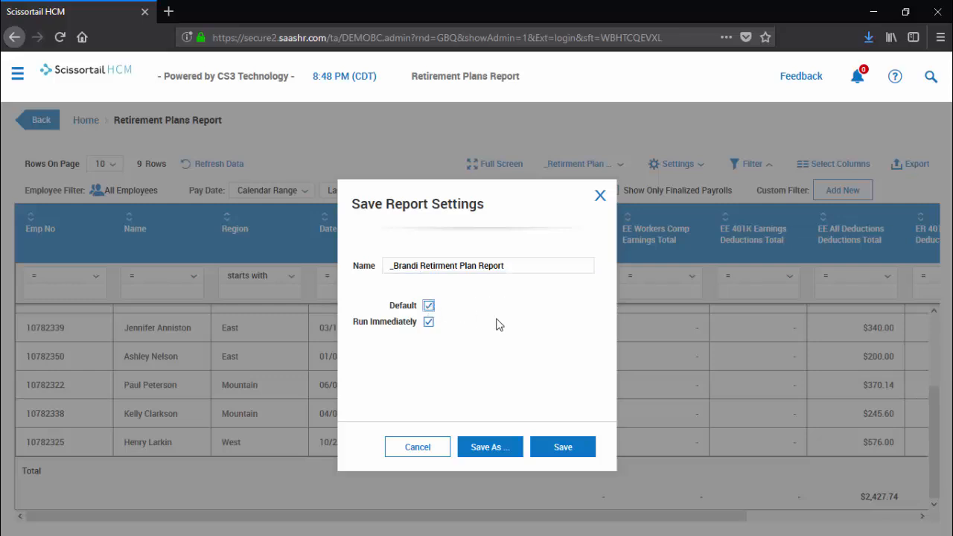
click(488, 449)
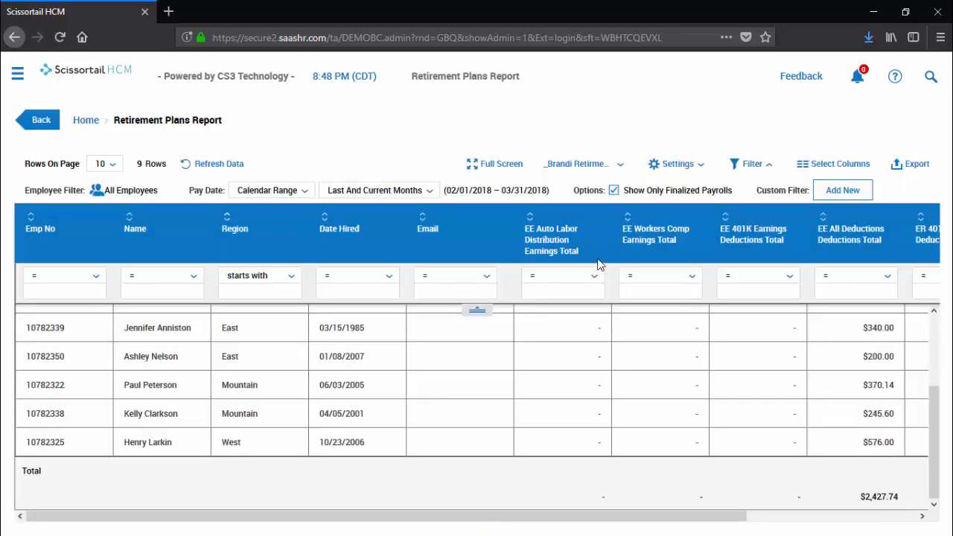
Switch the report to the other personal saved view with only three columns, and return to the newly saved view.
click(623, 164)
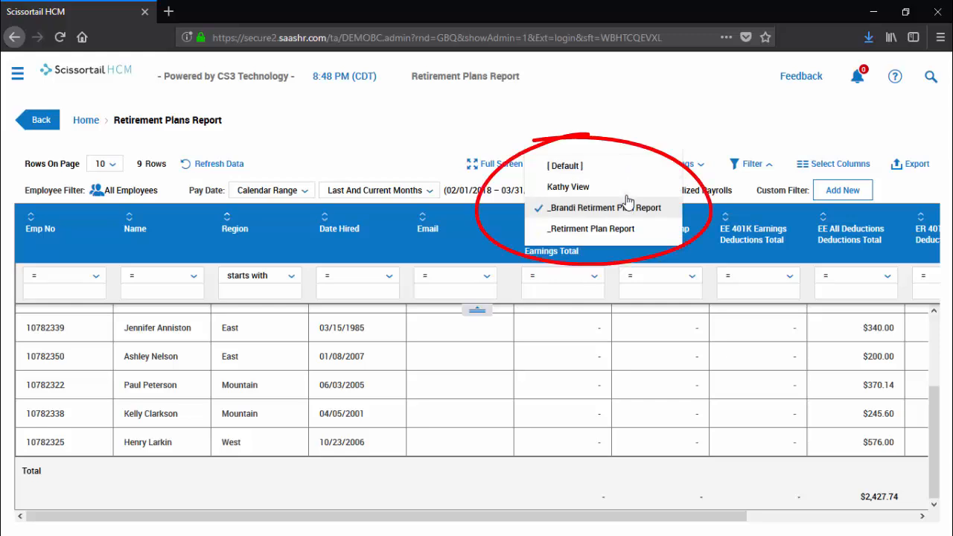
click(627, 193)
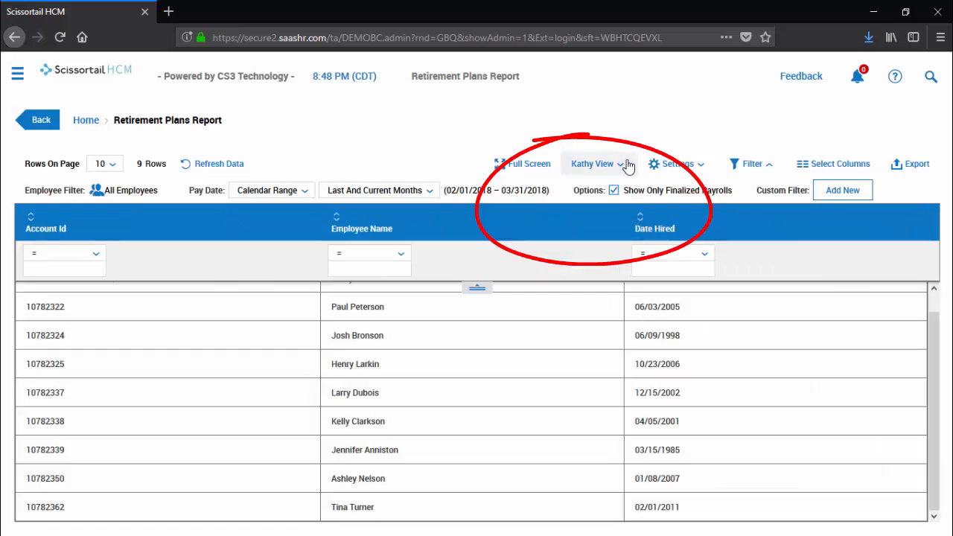
click(618, 164)
click(622, 209)
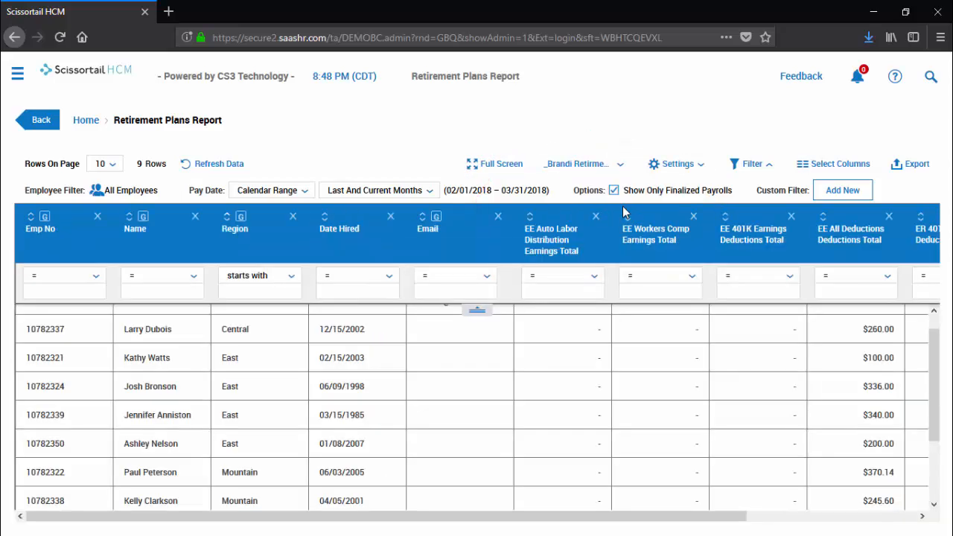
Open the new default view for editing from the saved settings, turn on Deliver With Payroll to check its options, and leave the form.
click(679, 164)
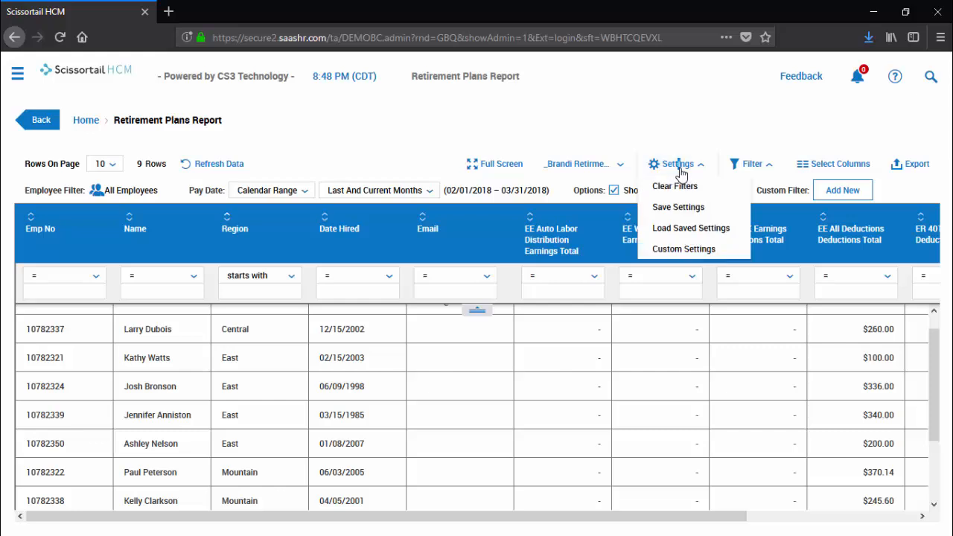
click(693, 228)
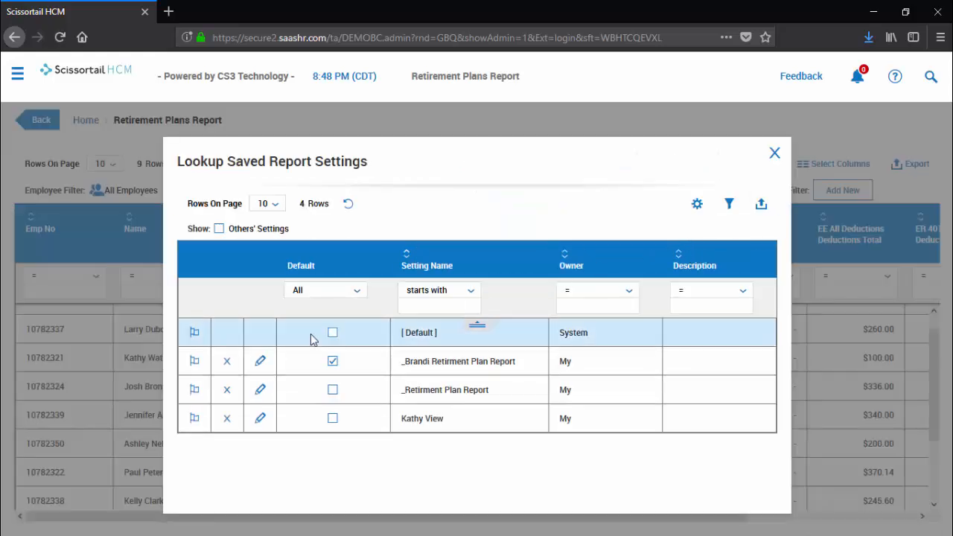
click(260, 361)
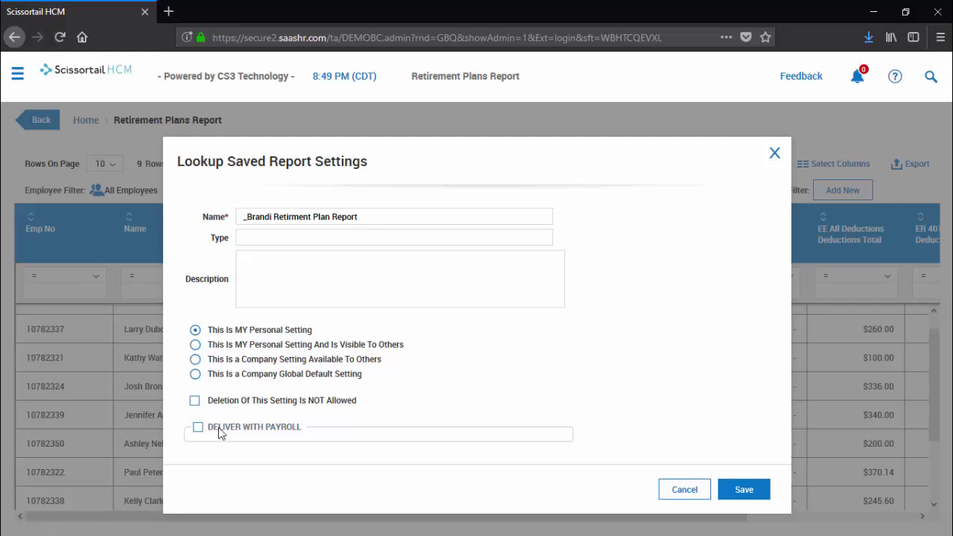
click(198, 427)
scroll(393, 394, down, 3)
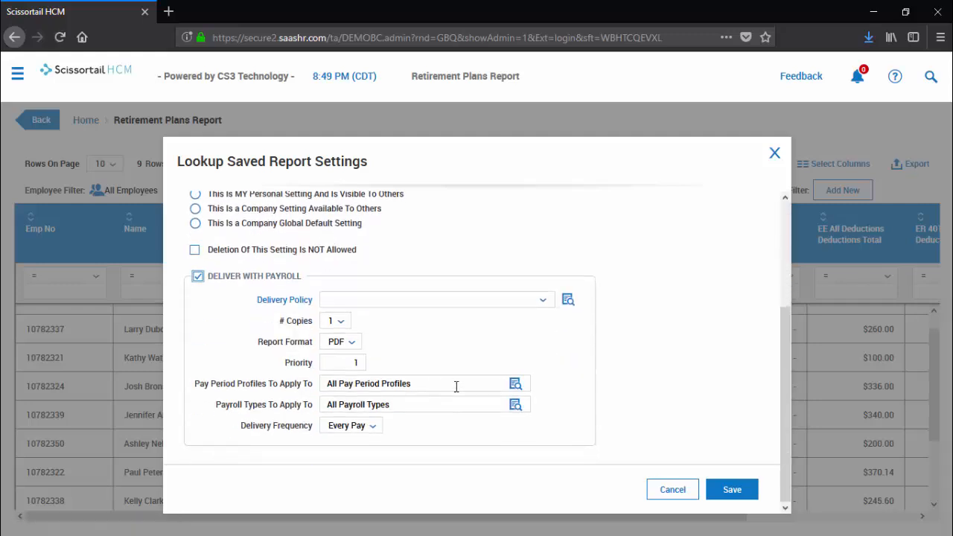
click(701, 483)
Check the export formats available for the report and open the My Saved Reports list.
click(910, 164)
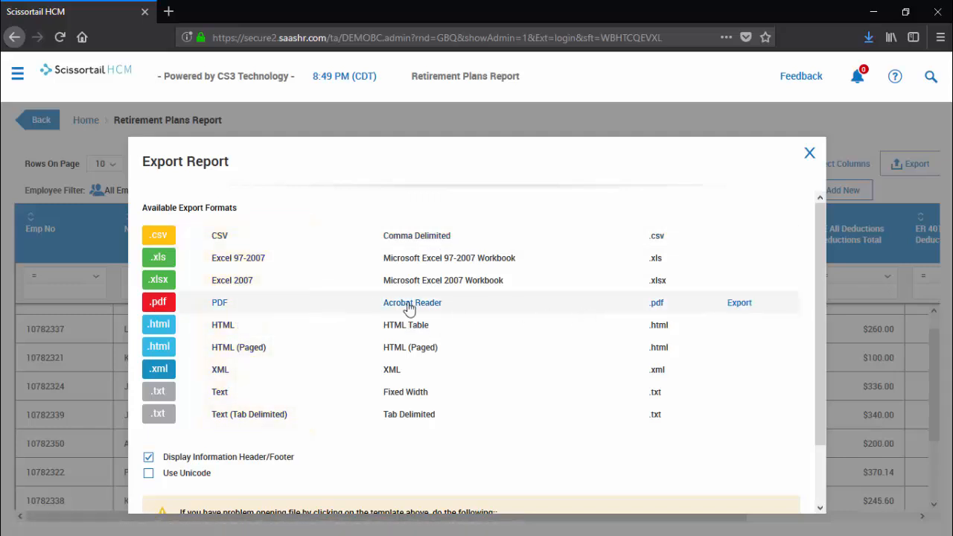
click(173, 306)
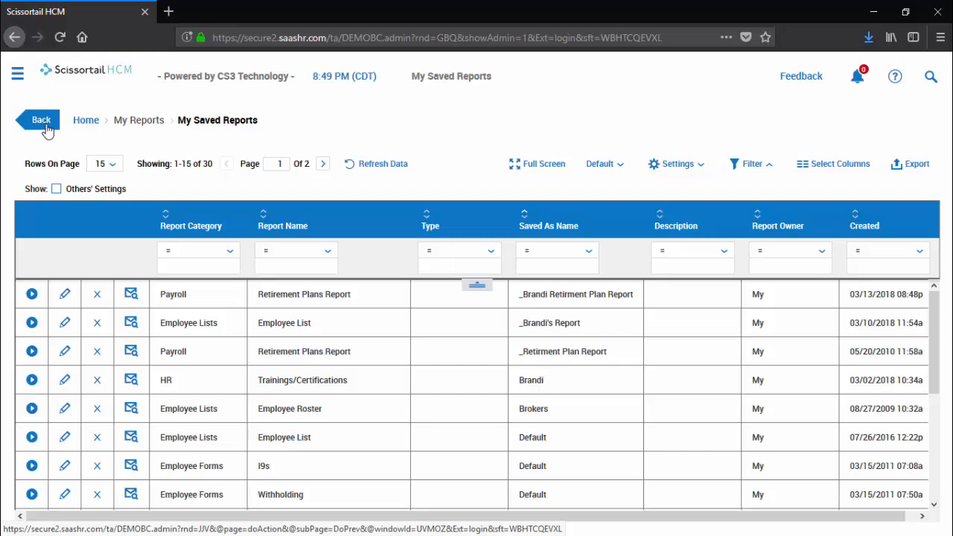
Open the email settings of the saved Employee List report created 03/10/2018 and review its schedule, recipients and Run As options.
click(130, 326)
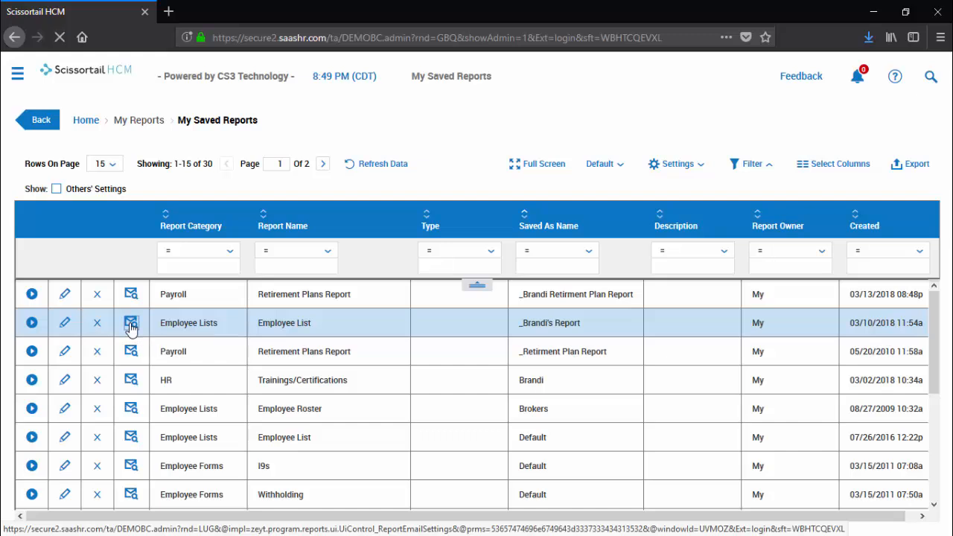
click(35, 292)
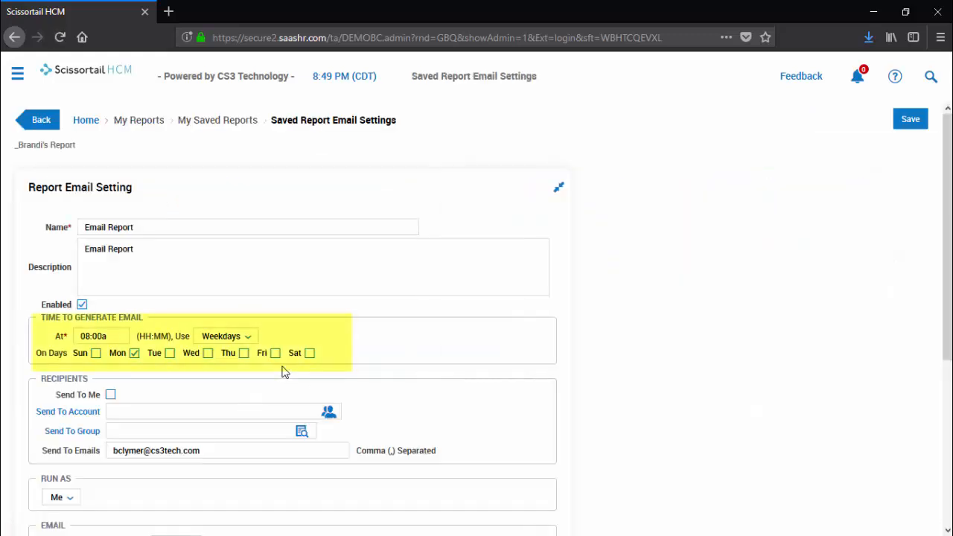
click(247, 450)
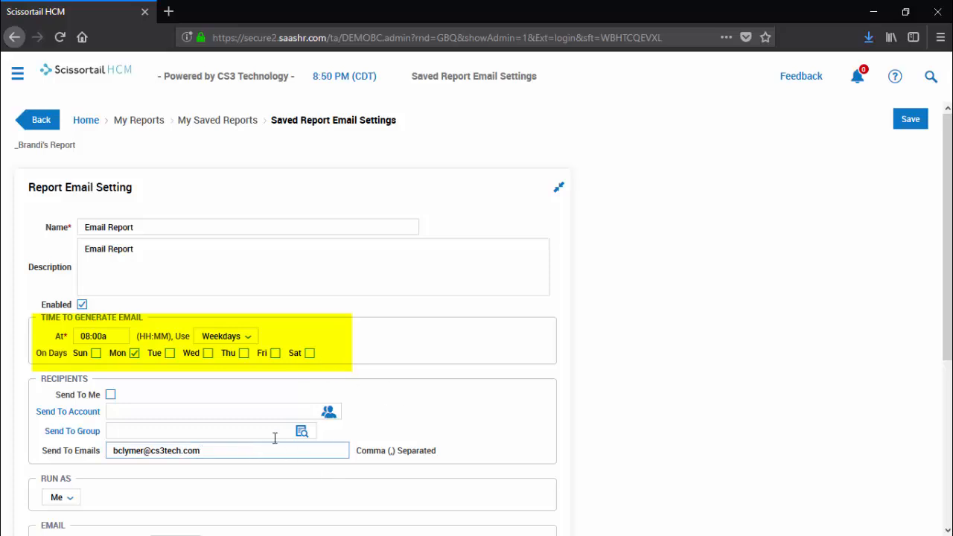
click(70, 505)
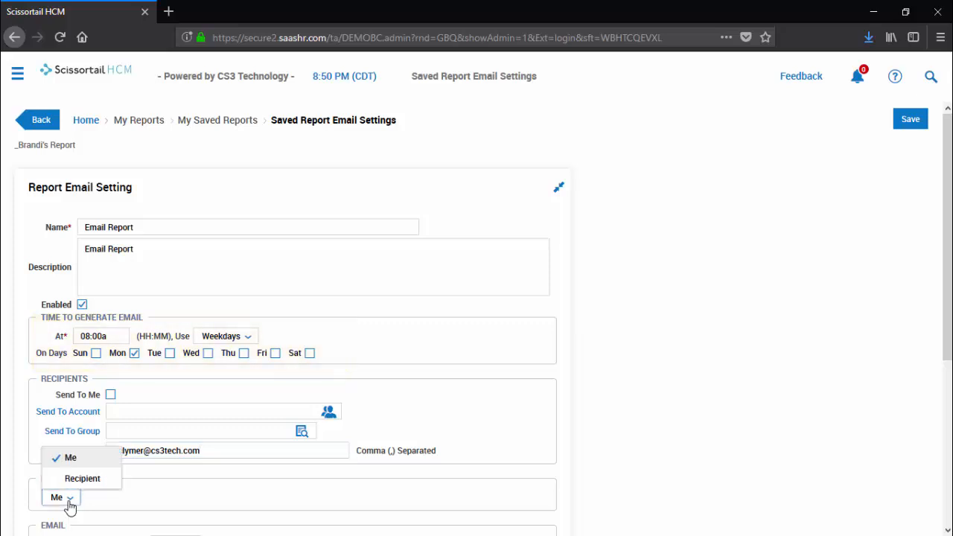
click(376, 502)
scroll(375, 503, down, 2)
scroll(375, 503, down, 4)
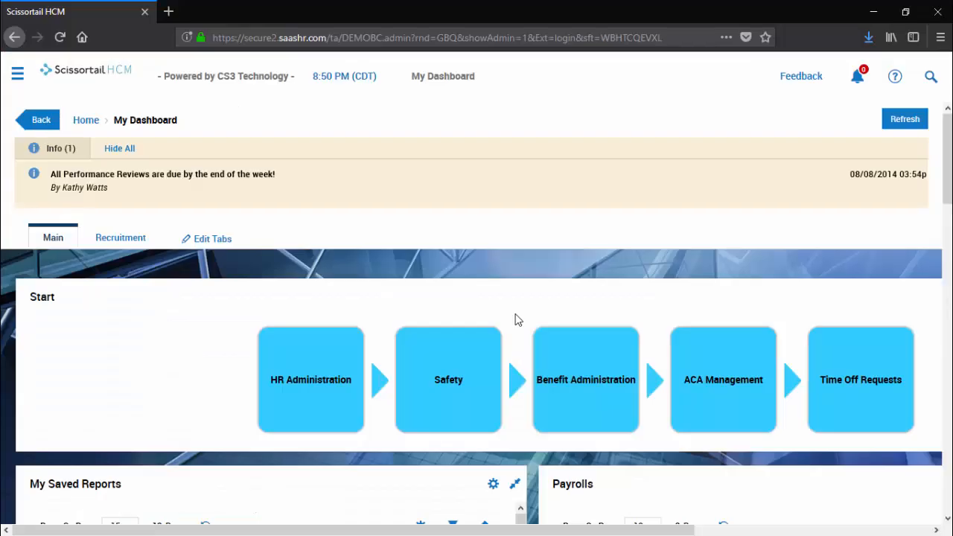
Look through the widgets on My Dashboard, from My Saved Reports down to the Succession Charts.
scroll(519, 322, down, 6)
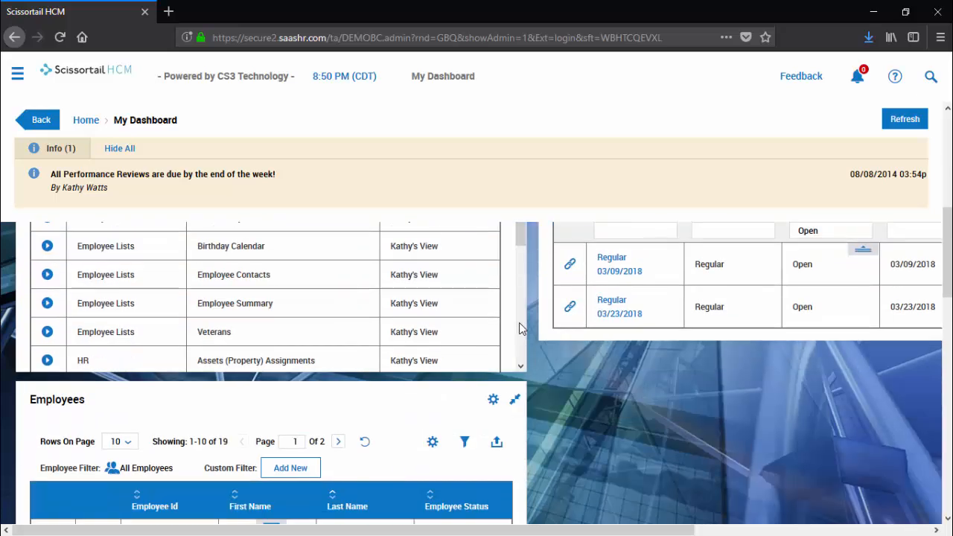
scroll(519, 323, down, 10)
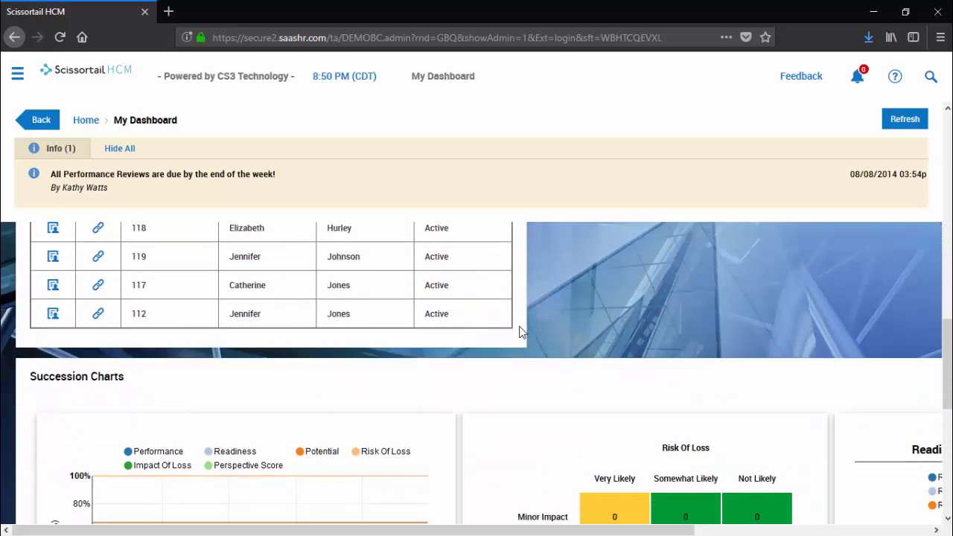
scroll(521, 332, down, 1)
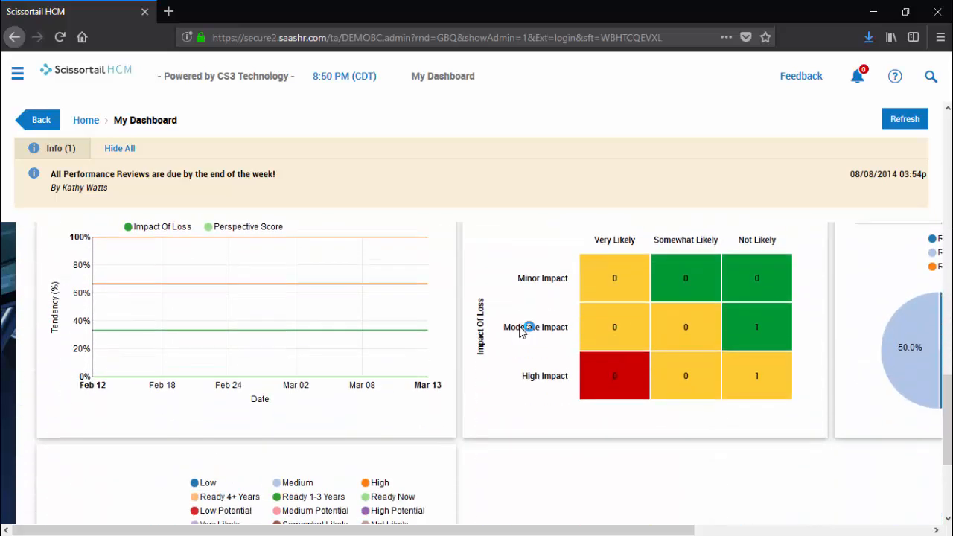